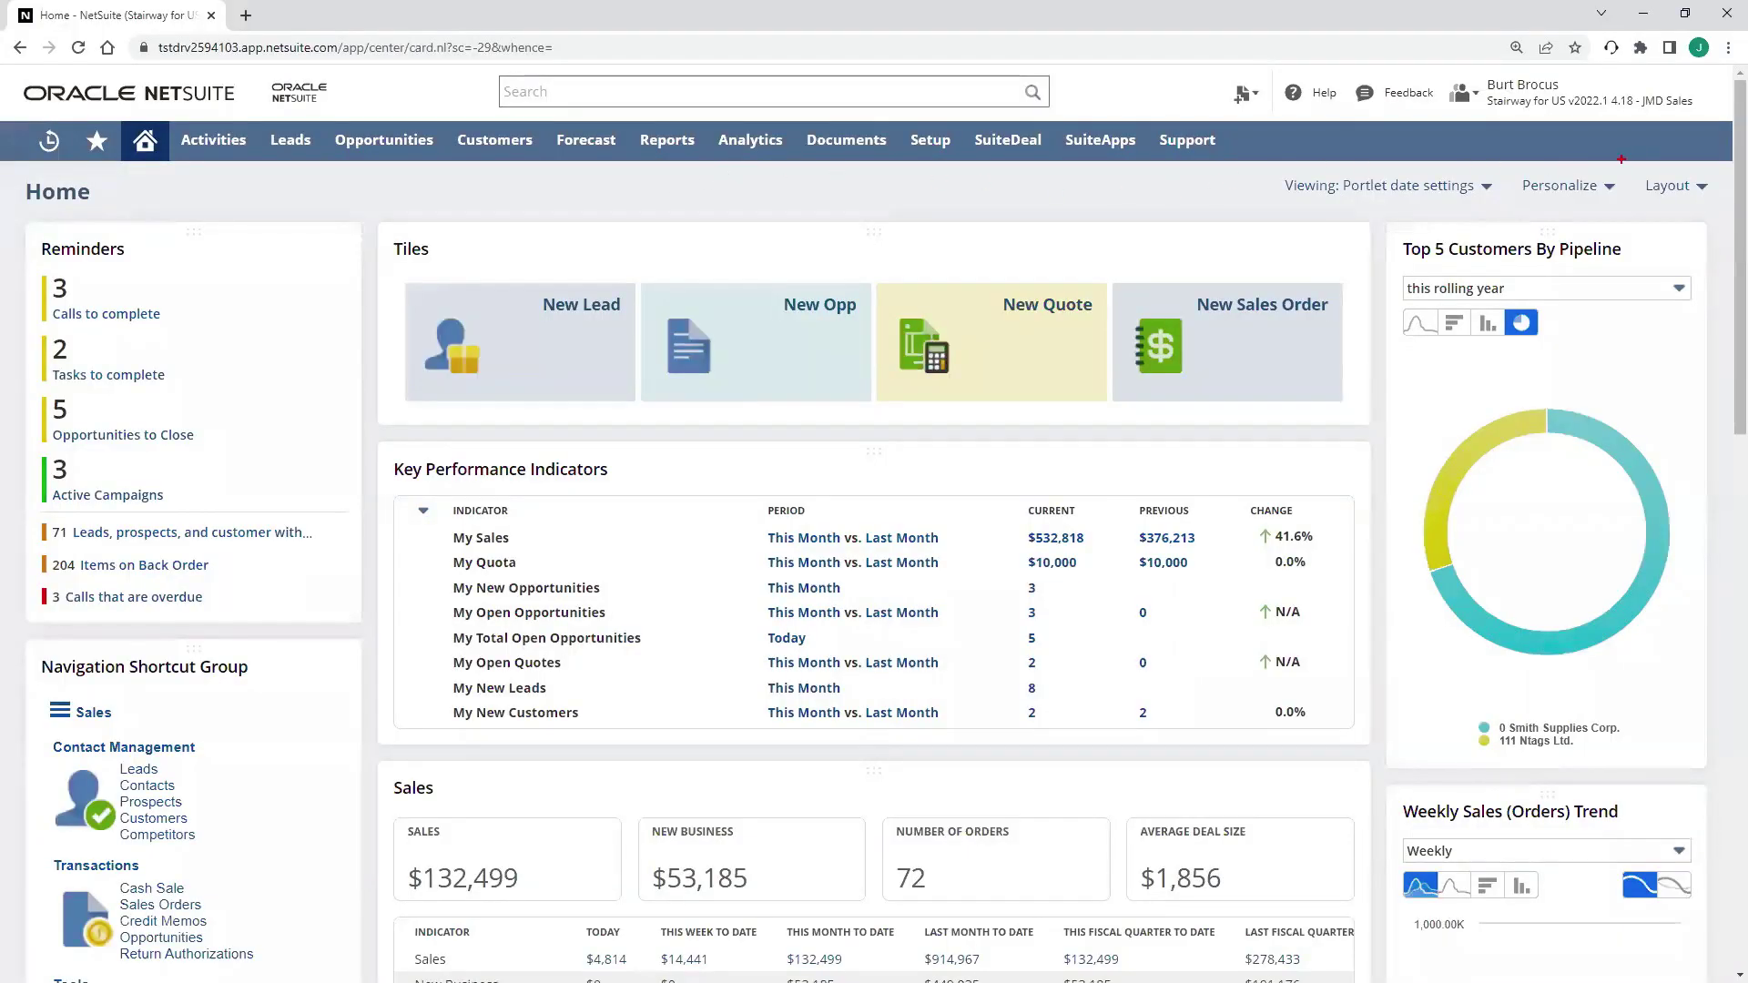
- Annotate the dashboard's personalization option, KPI portlet and My New Opportunities row, then clear the marks
left_click_drag(1637, 119, 1540, 188)
left_click_drag(382, 444, 1371, 750)
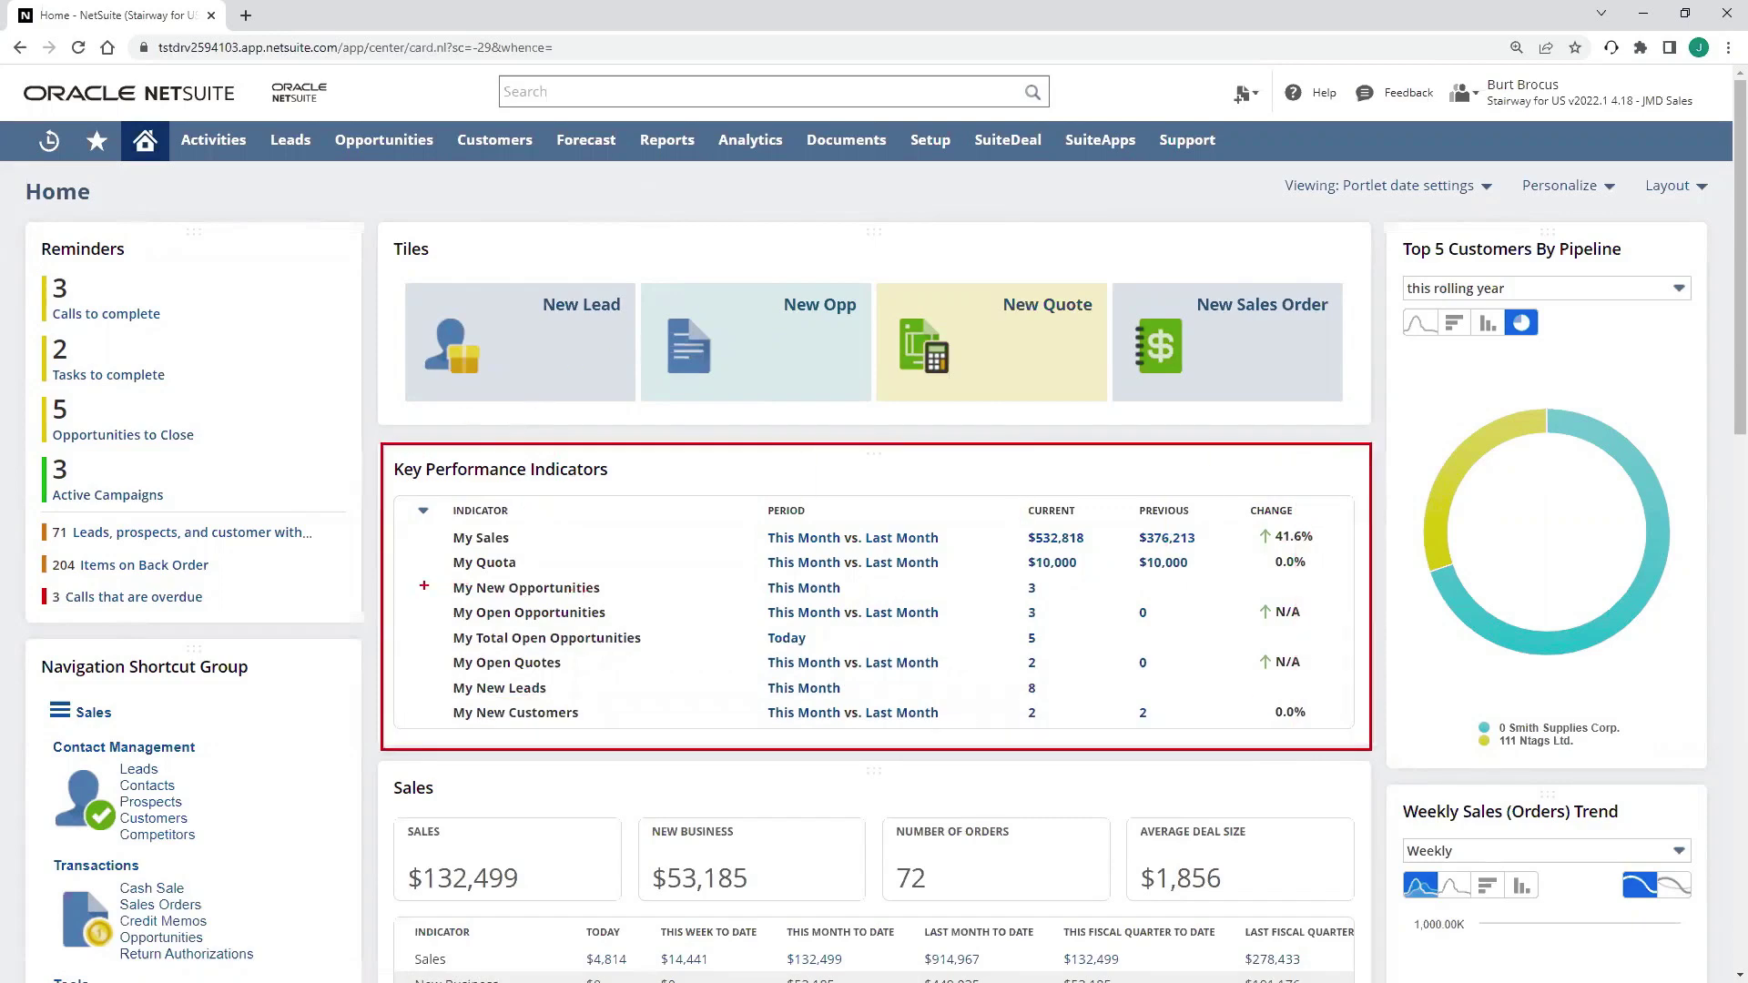
left_click_drag(425, 586, 381, 624)
key("Escape")
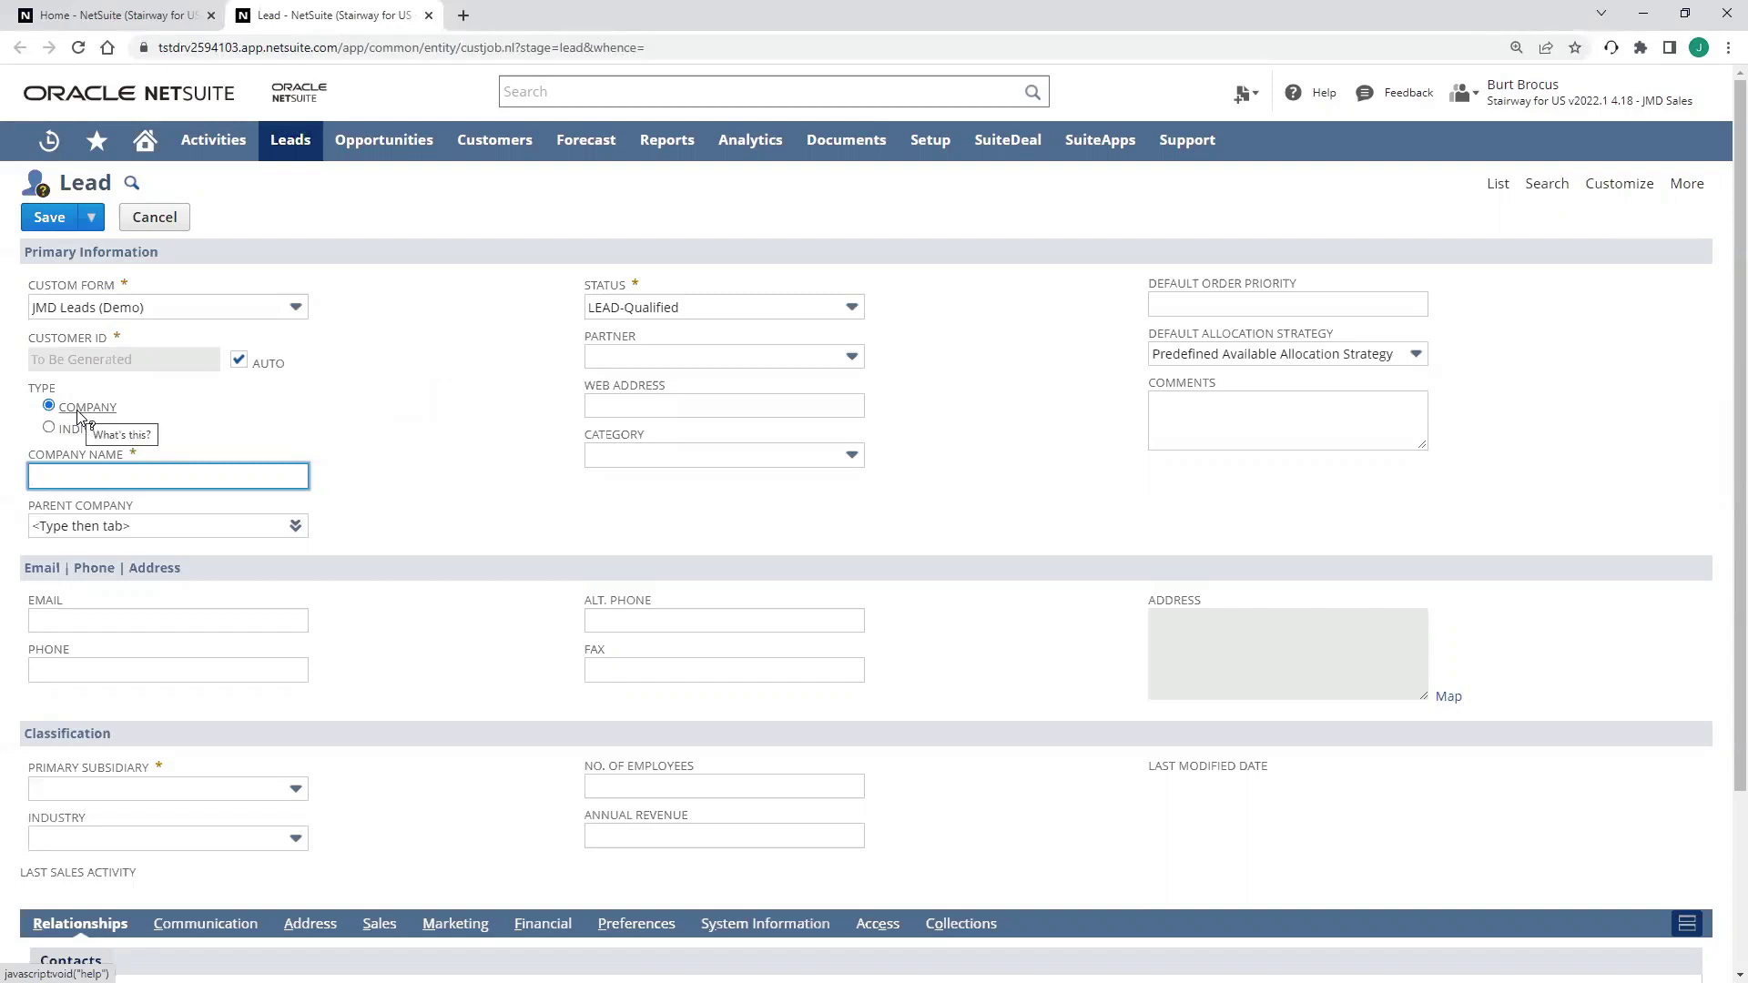
- Enter company name 'Jones Fabrication Co', keep status LEAD-Qualified, and try saving the lead
type("Jones Fabrication Co")
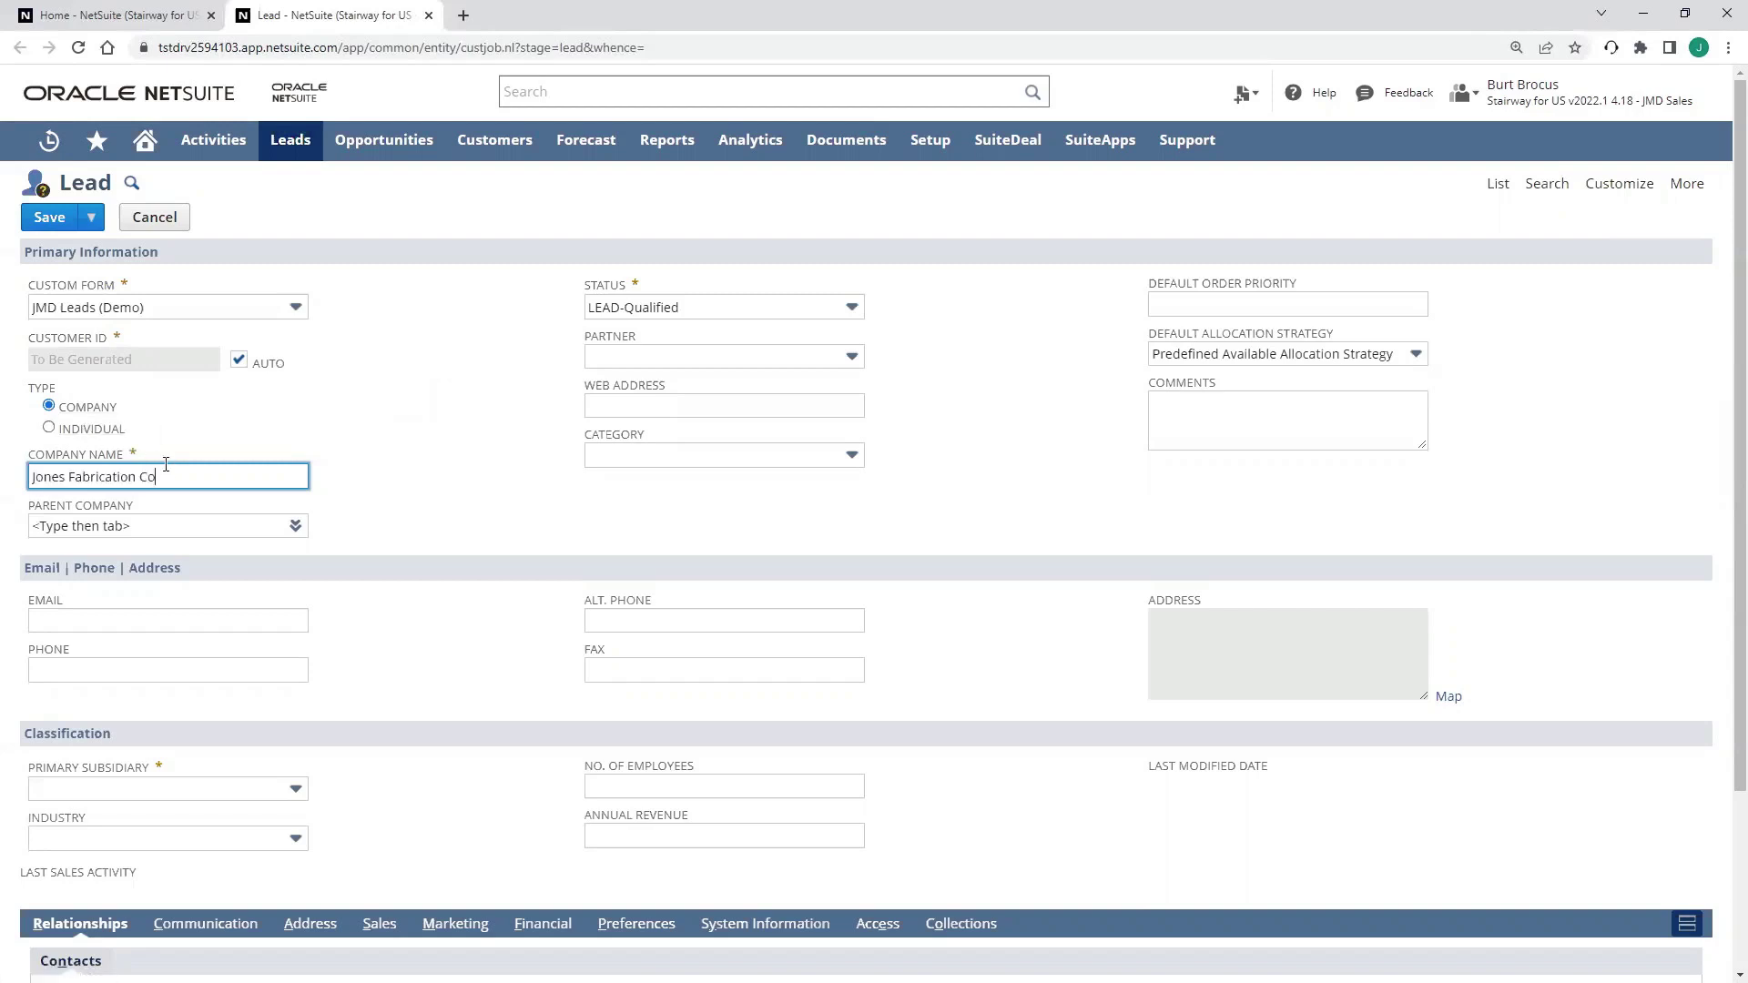
left_click(407, 397)
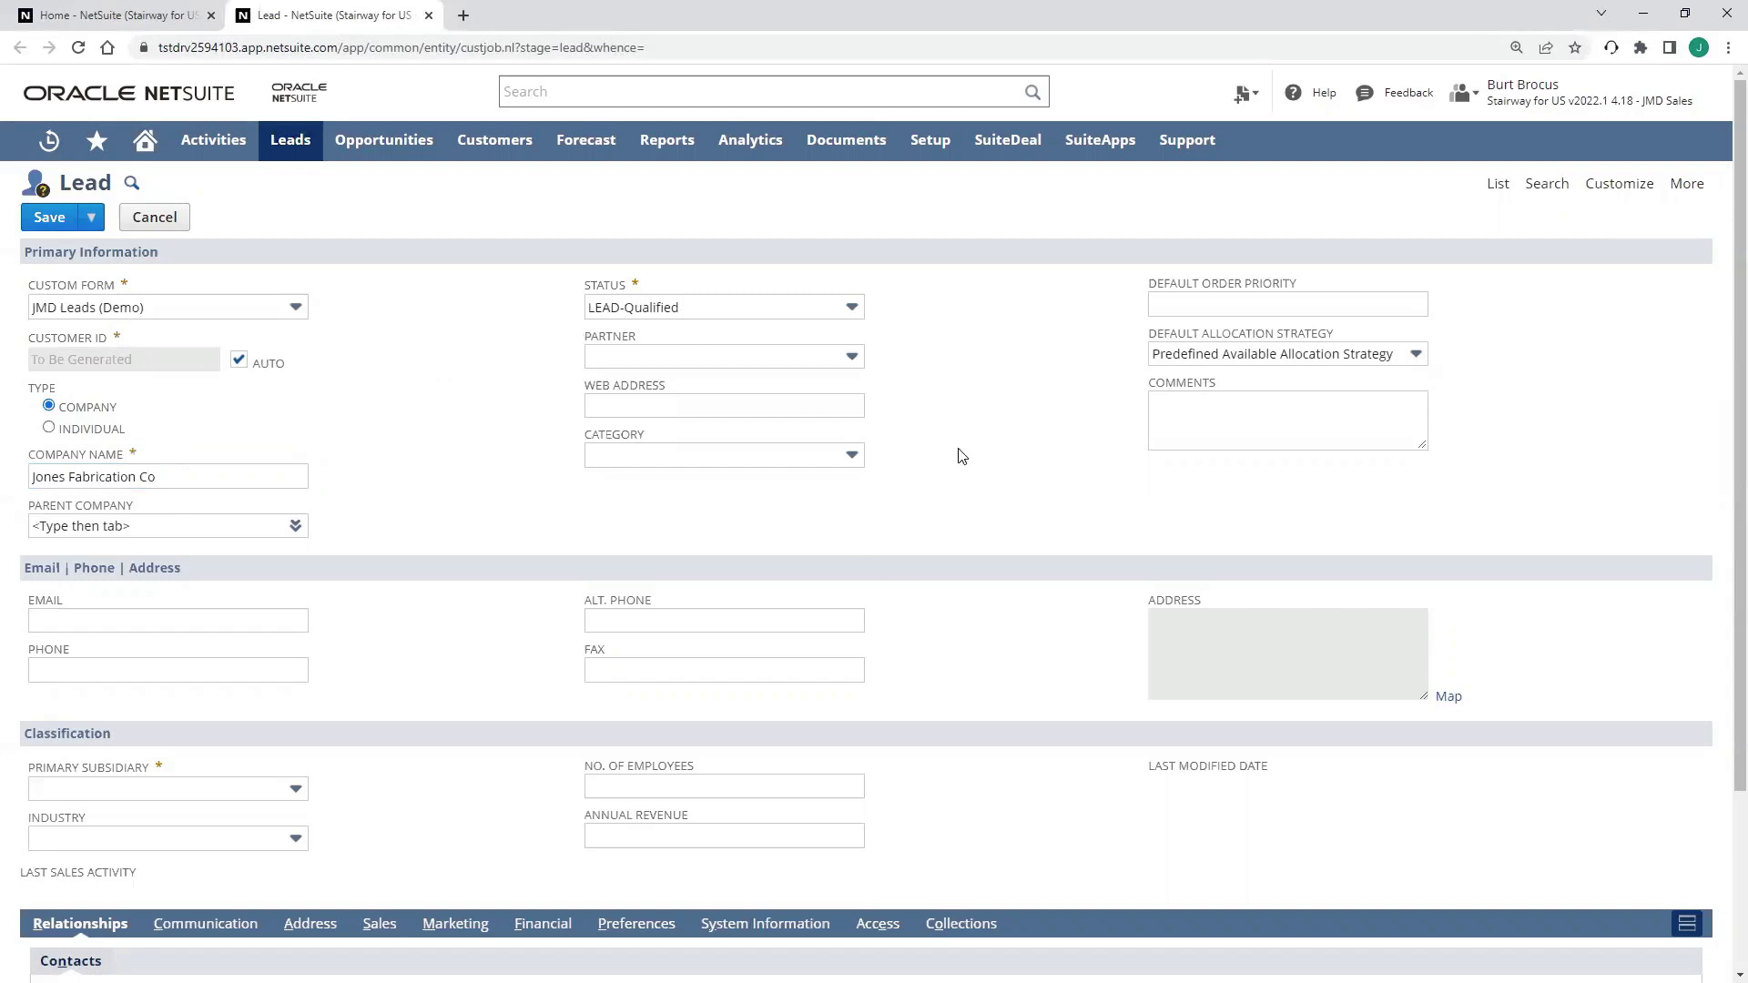
left_click(794, 306)
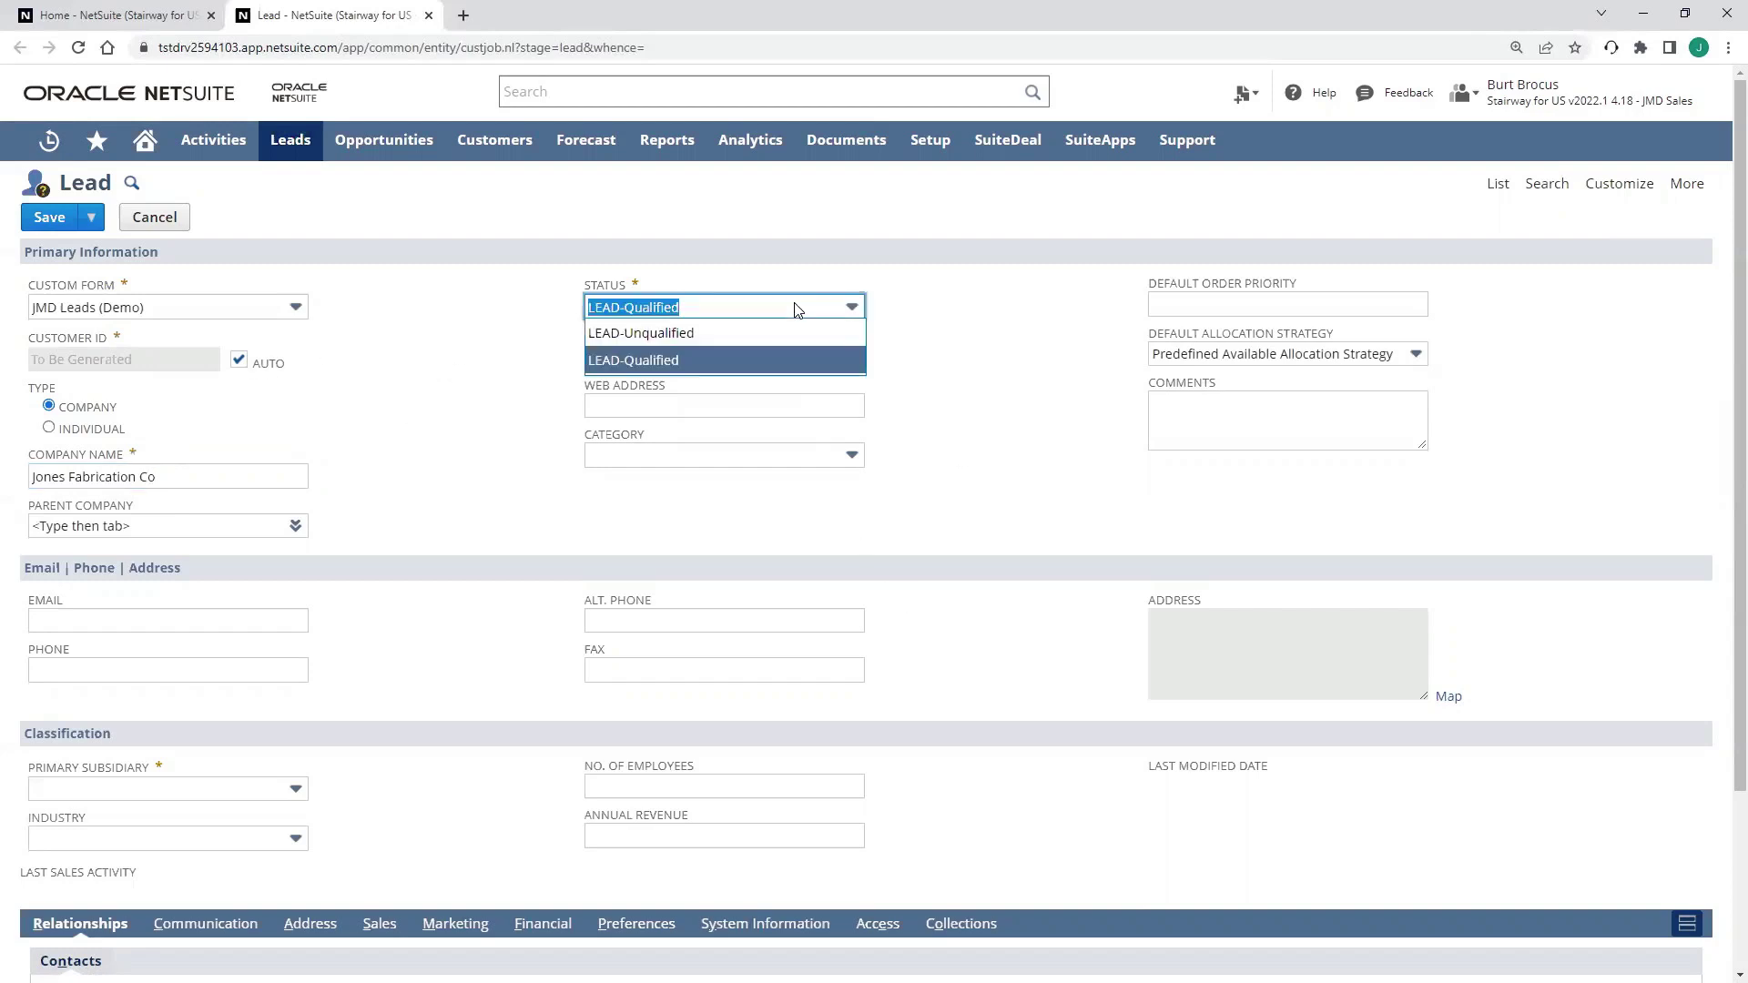
left_click(761, 362)
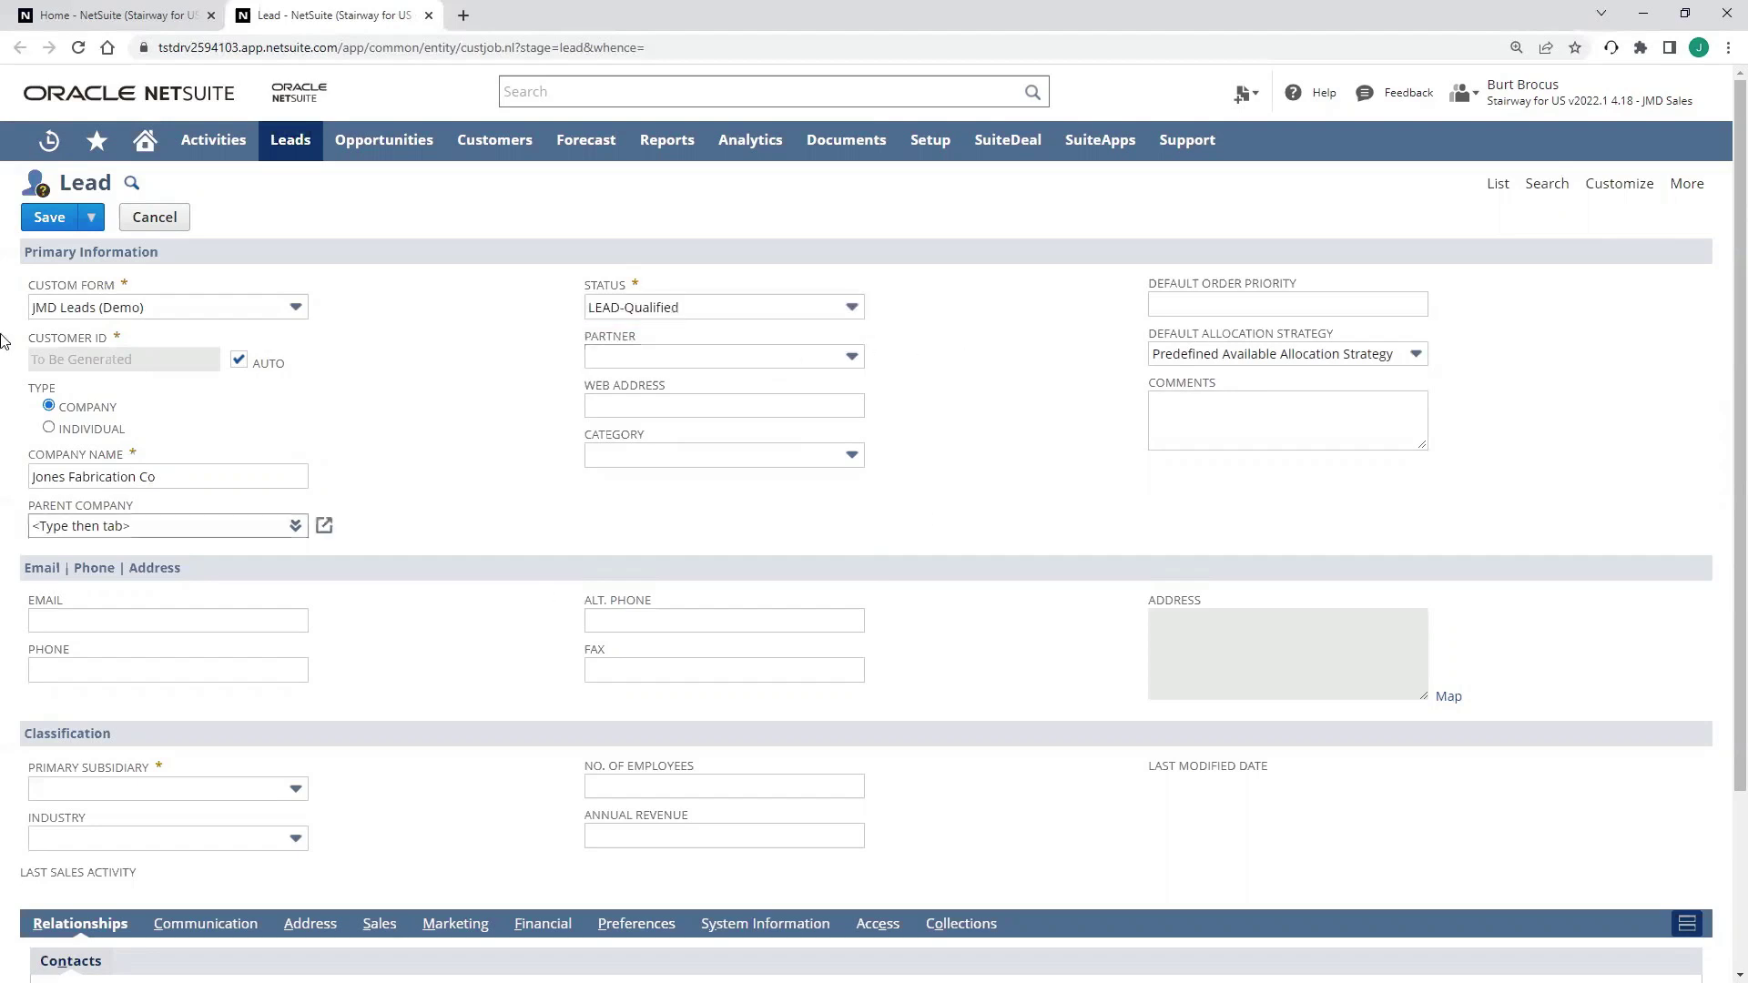
left_click(49, 219)
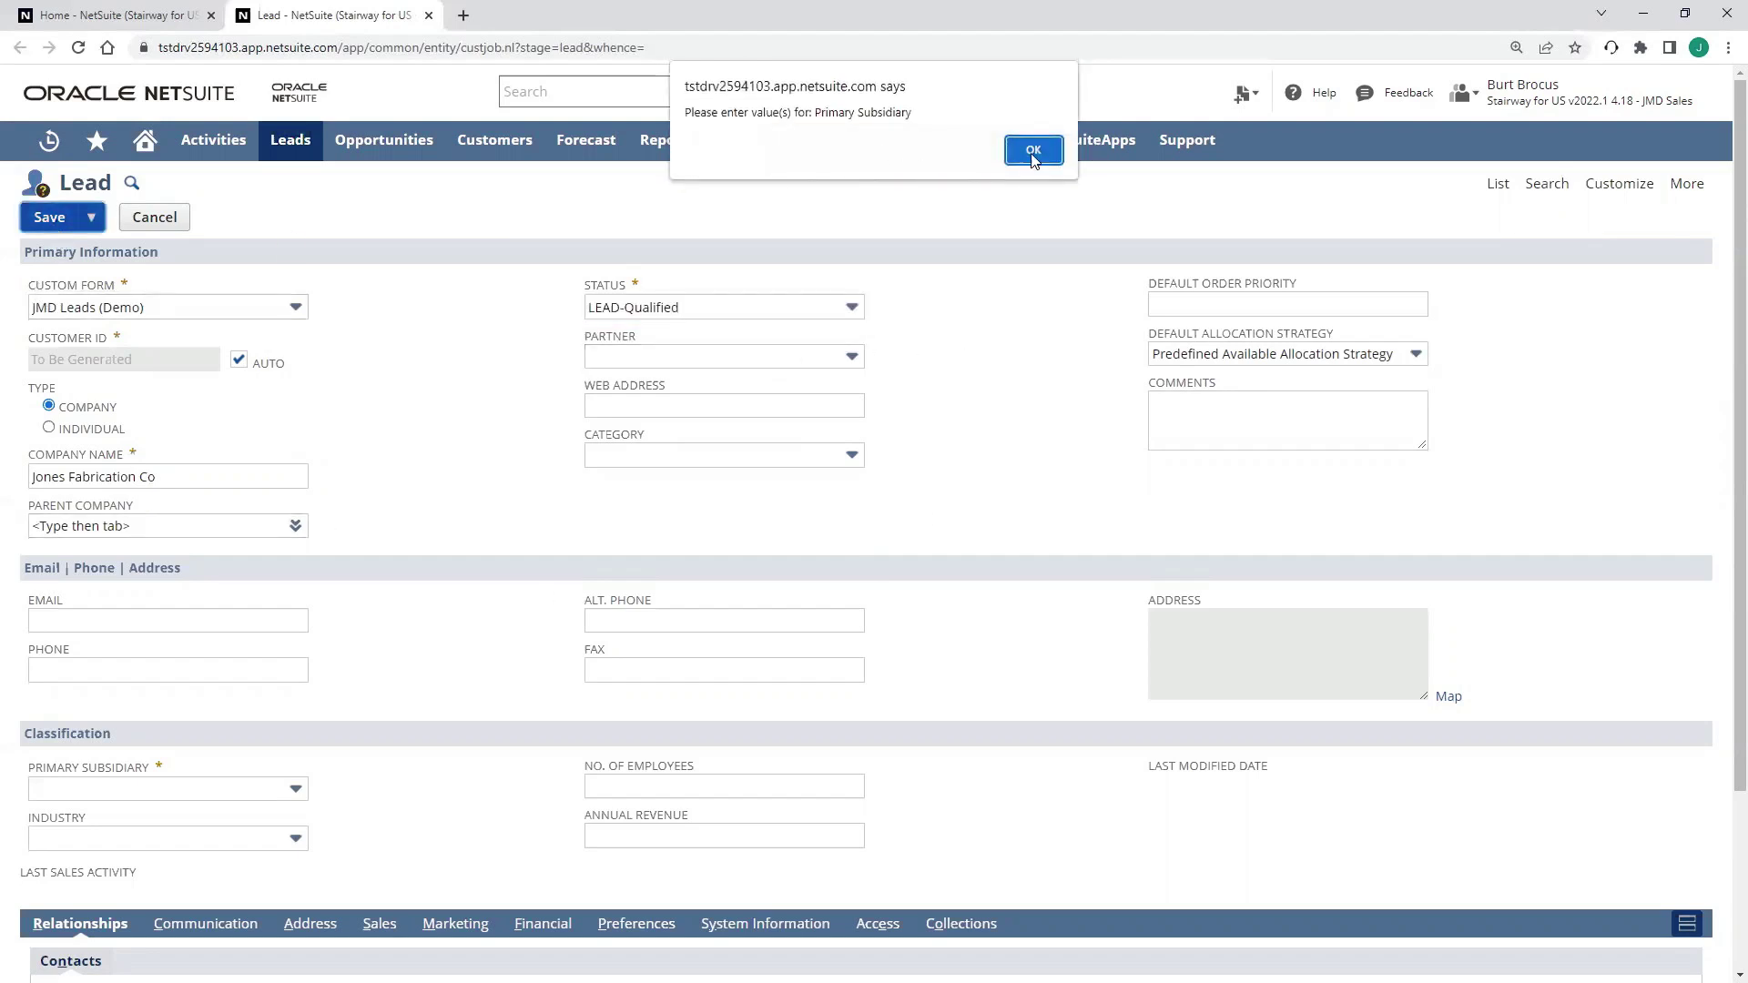
- Dismiss the missing-subsidiary alert, set Primary Subsidiary to United States, and save
left_click(1033, 151)
left_click(196, 789)
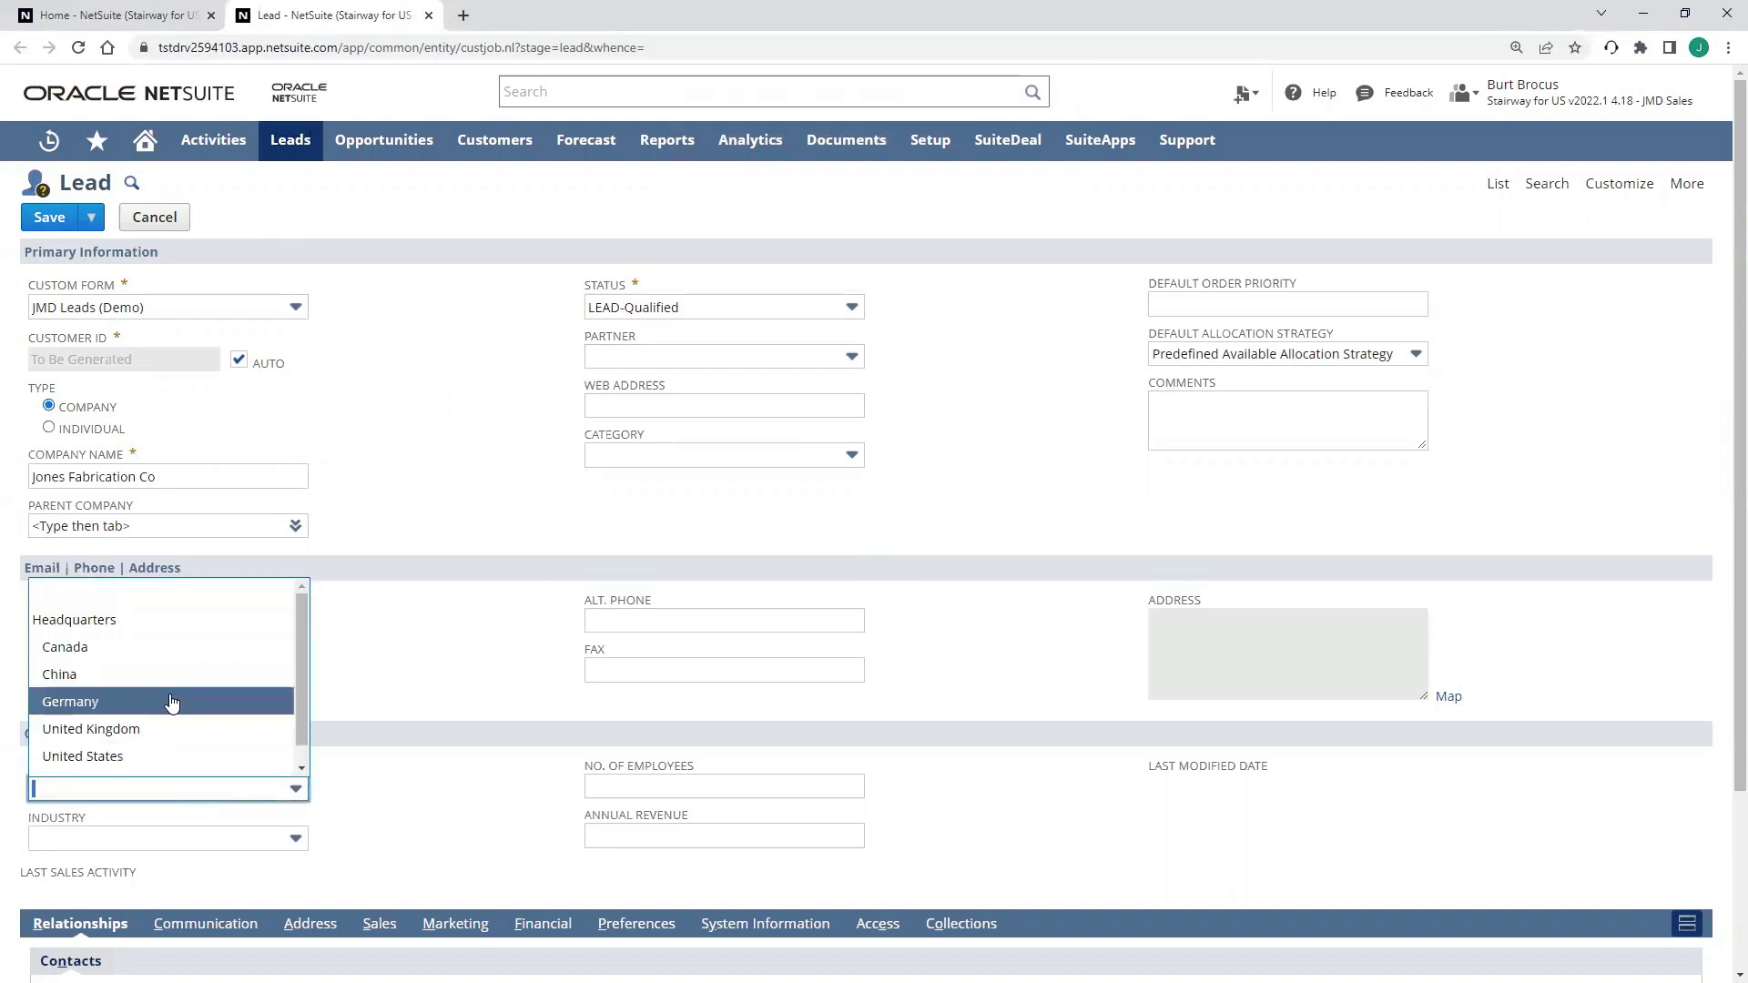
left_click(91, 756)
left_click(50, 216)
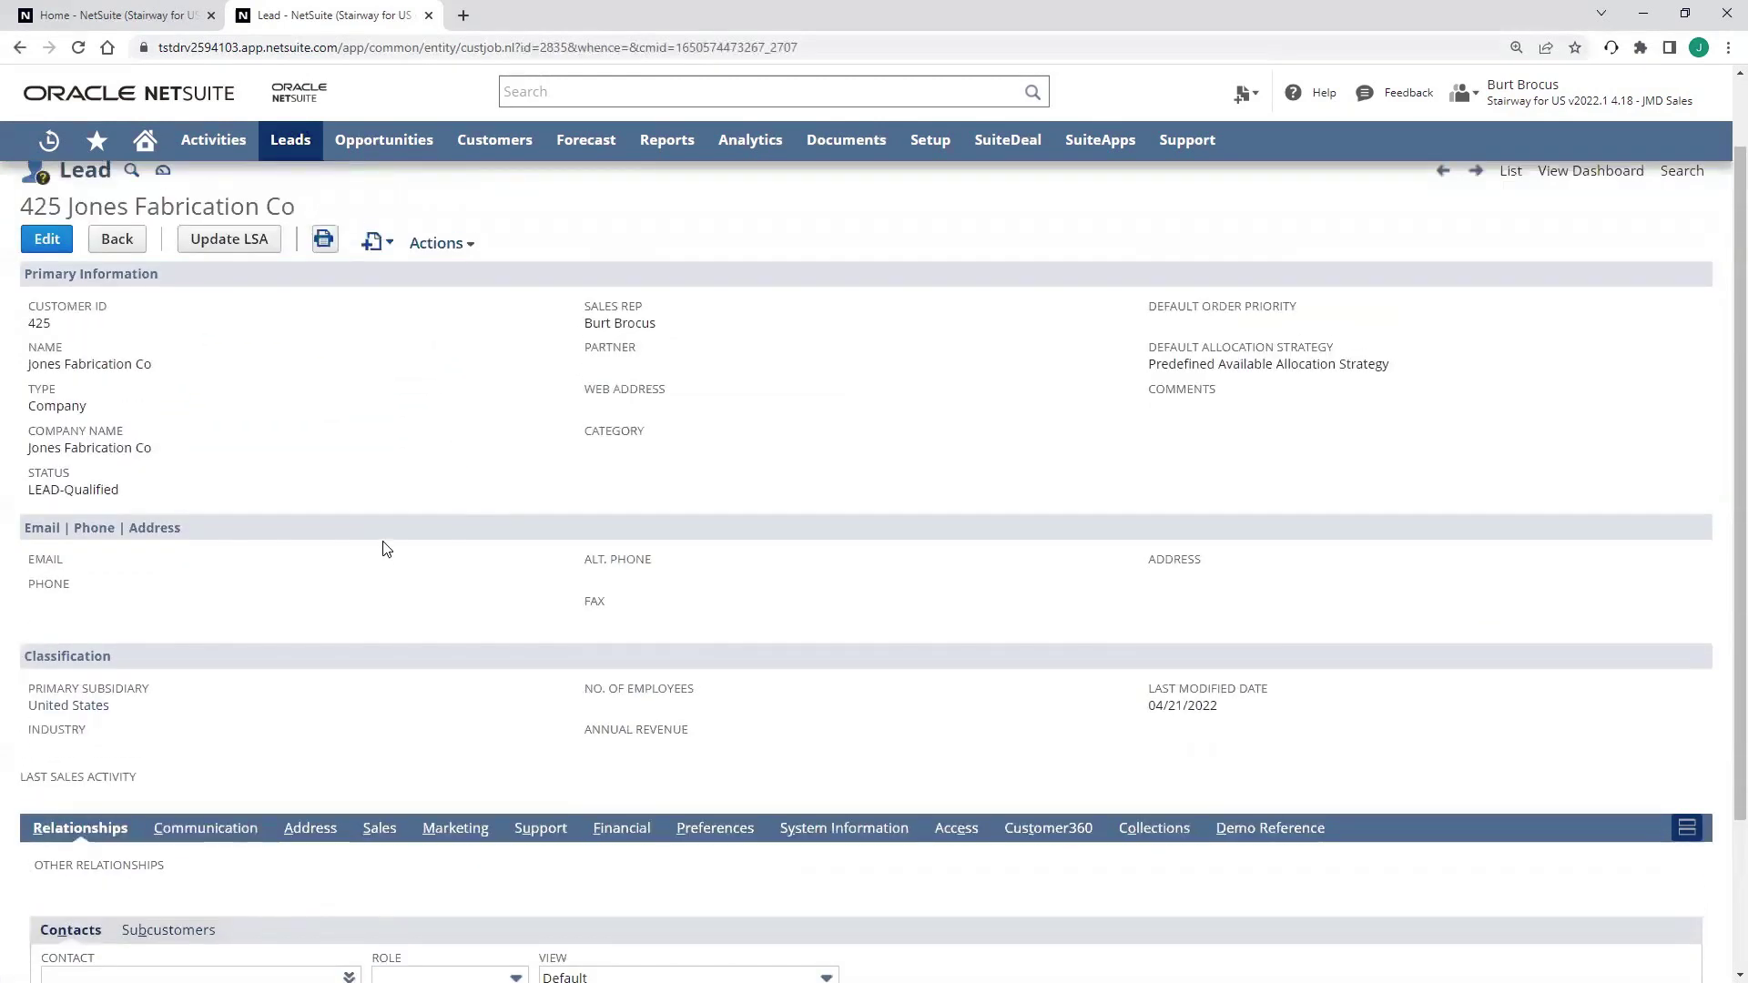
- Highlight lead 425's empty Email field and its Sales Rep, then scroll down to the empty Contacts list
mouse_move(89, 557)
left_mouse_down()
mouse_move(143, 530)
mouse_move(196, 550)
left_mouse_up()
left_click_drag(577, 284, 691, 326)
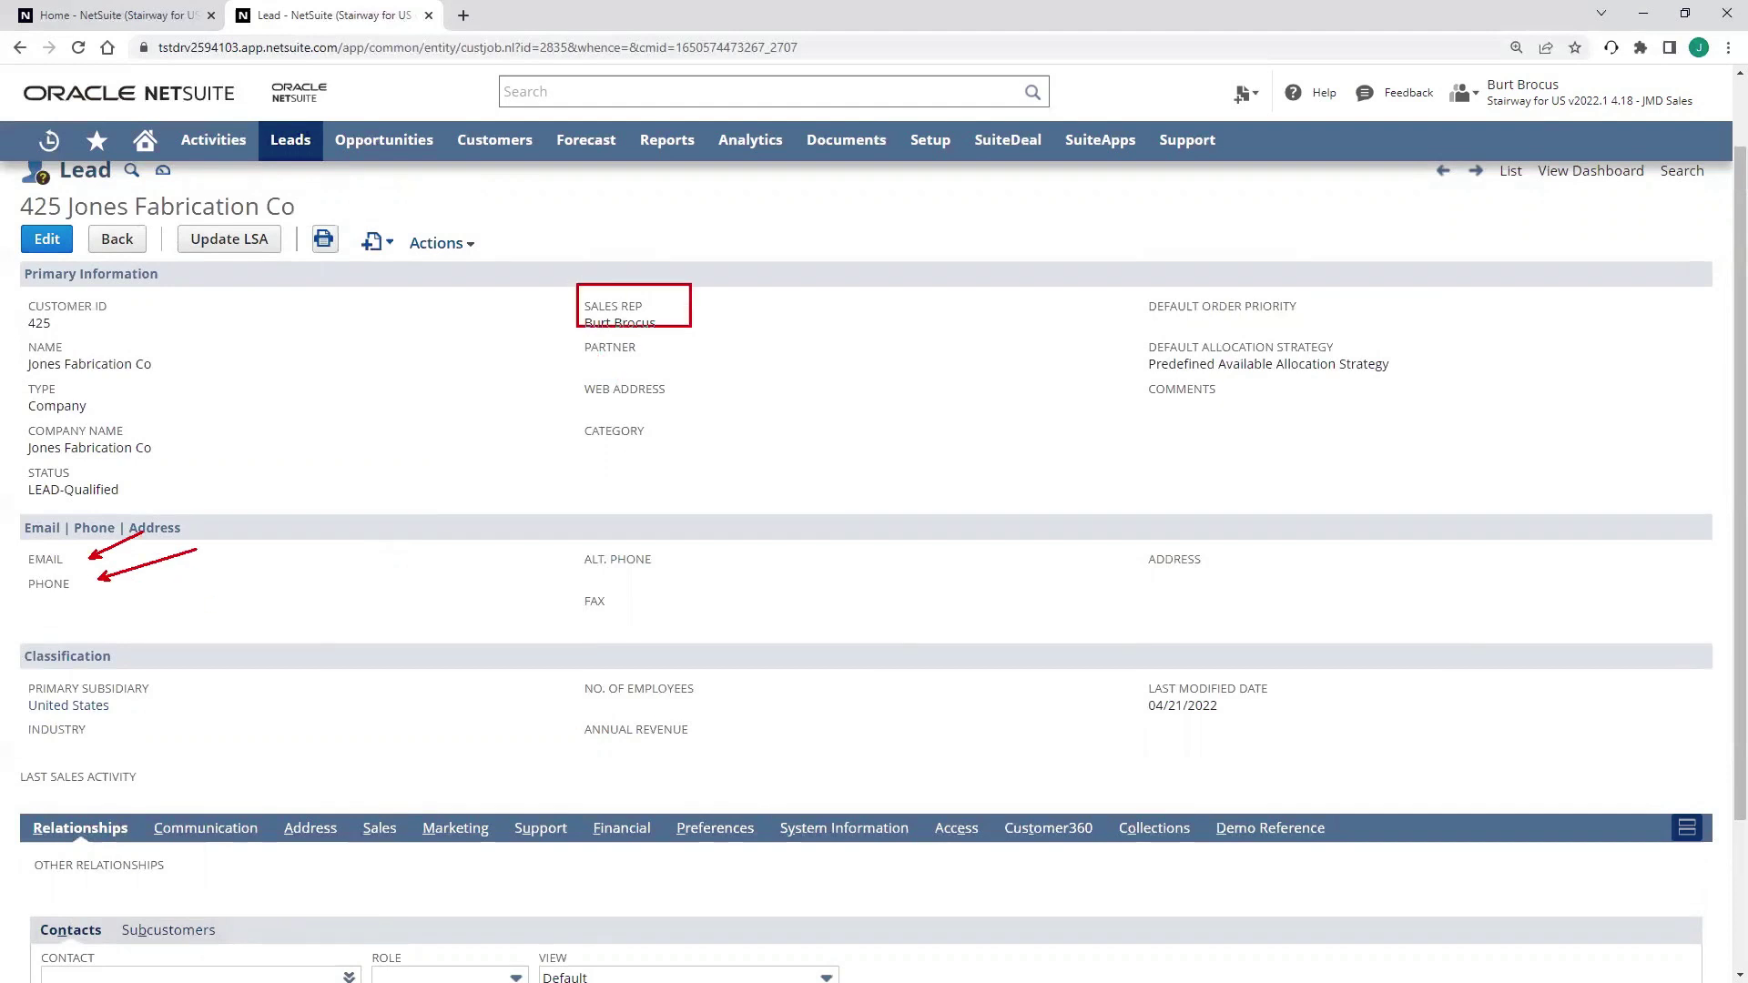
scroll(390, 646, "down", 1)
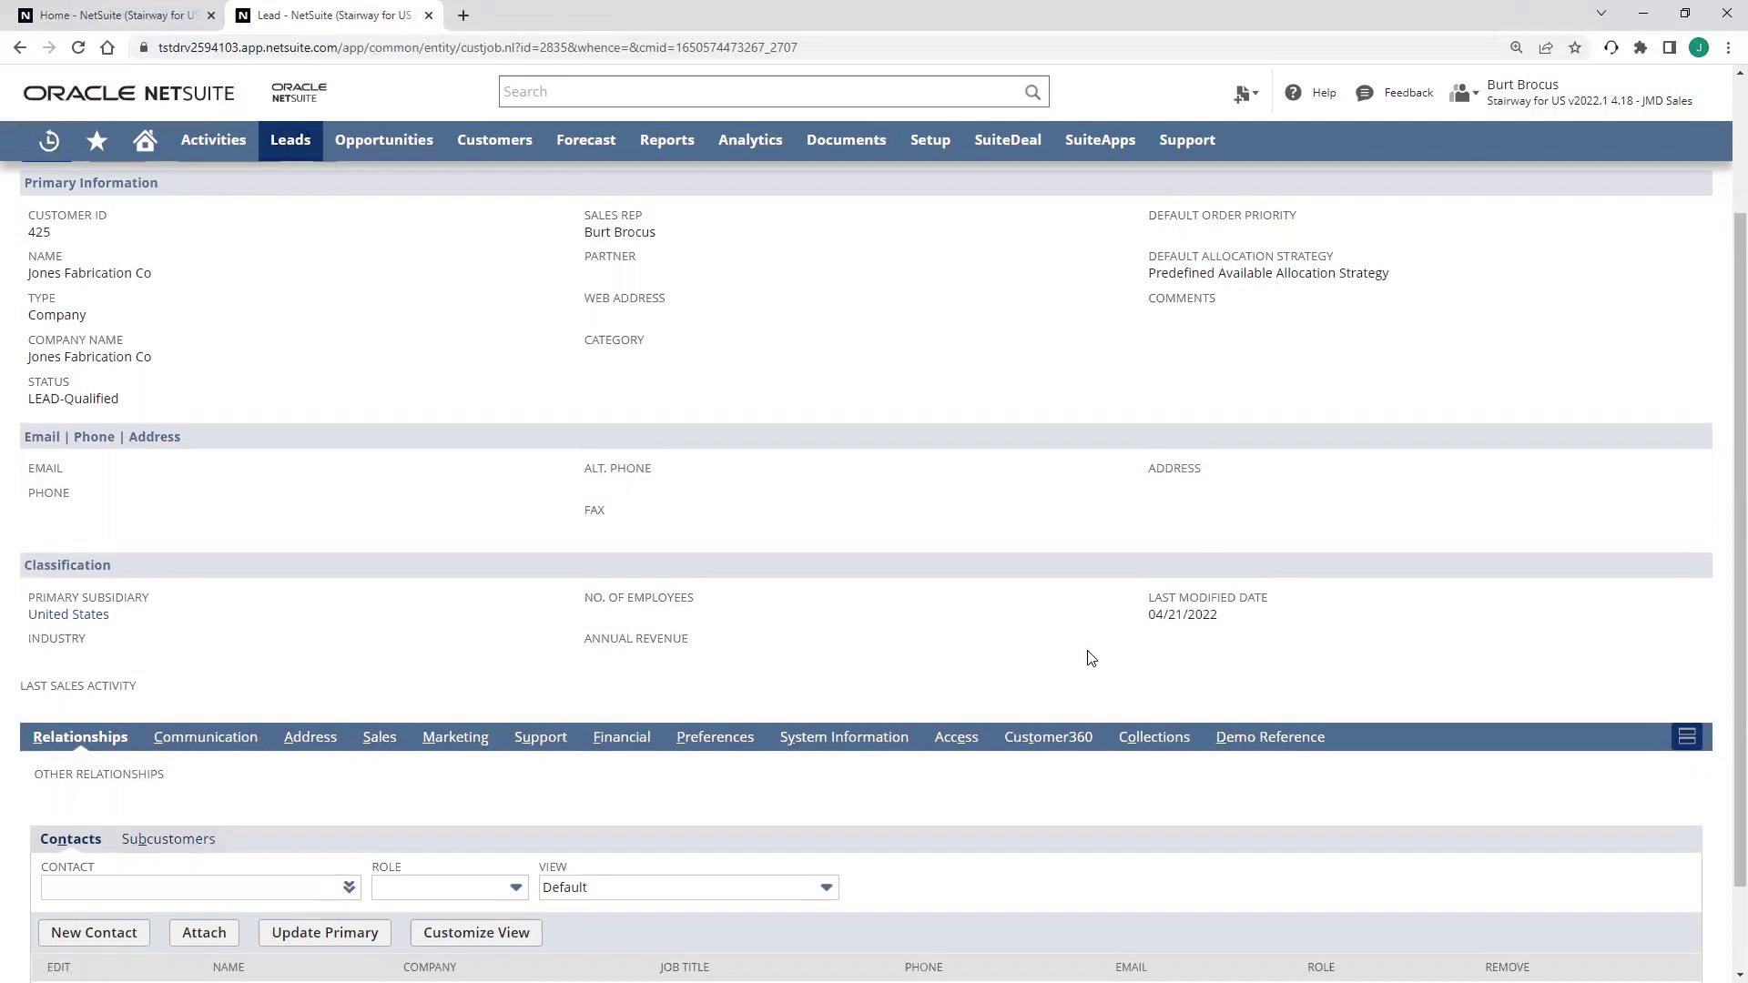
scroll(525, 588, "up", 2)
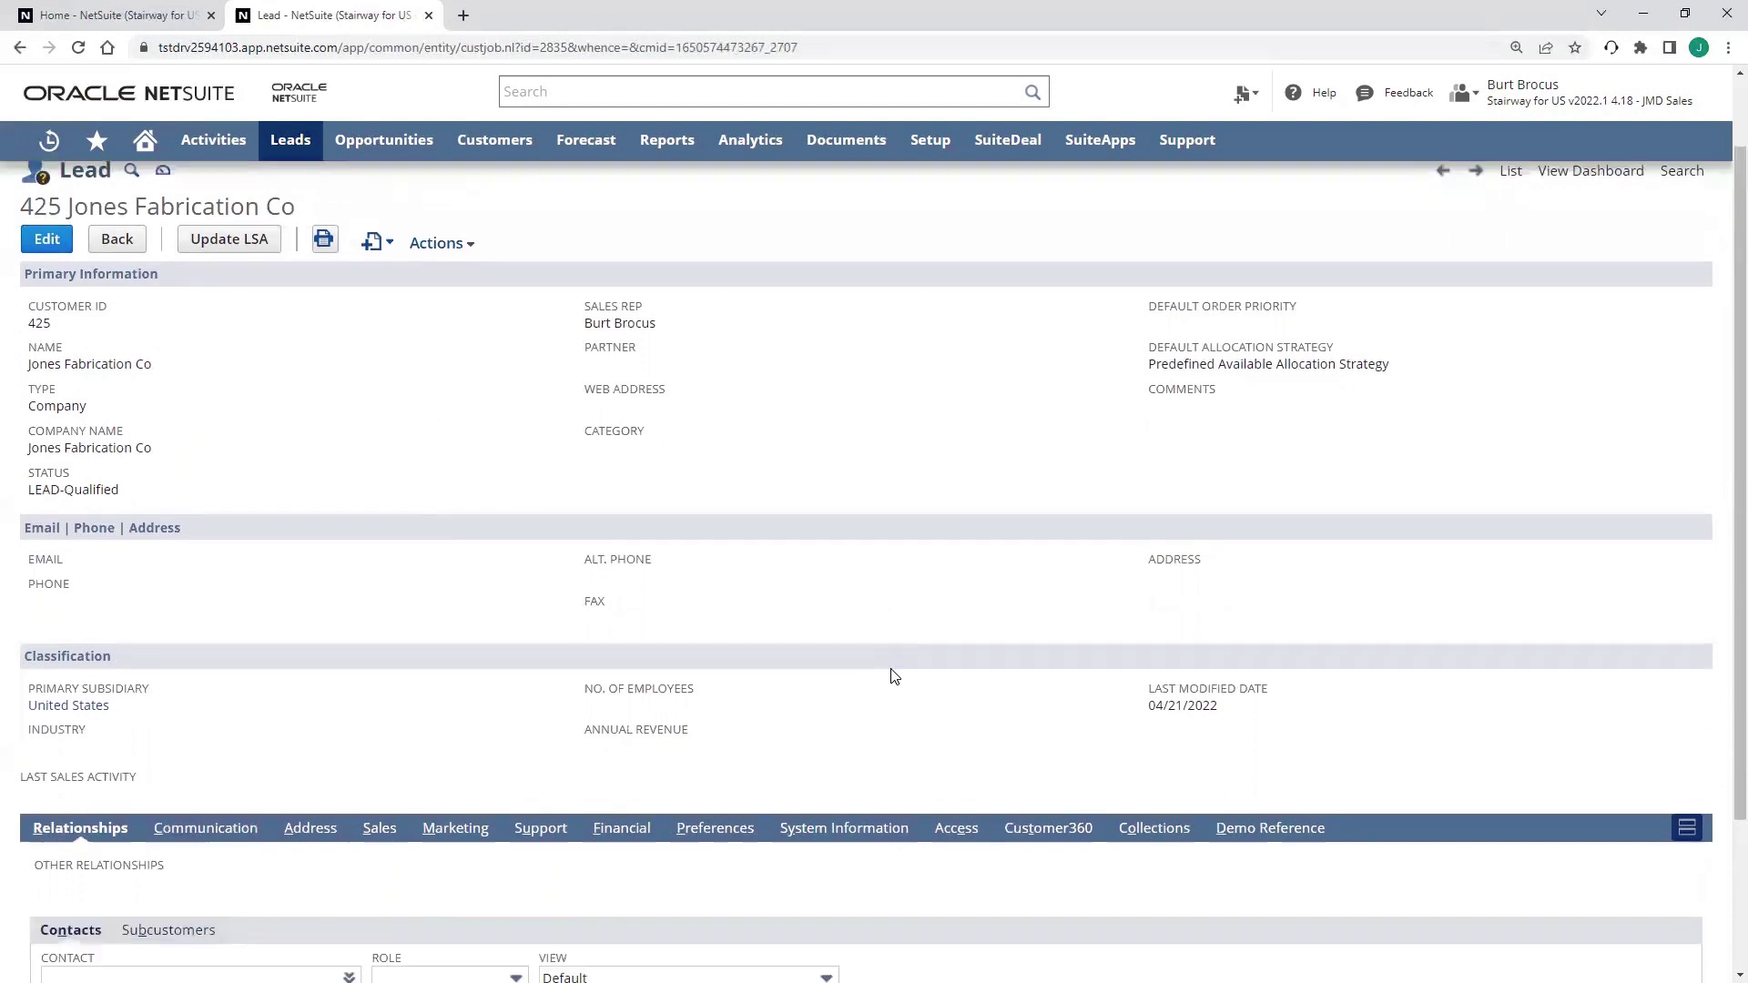
scroll(888, 678, "down", 2)
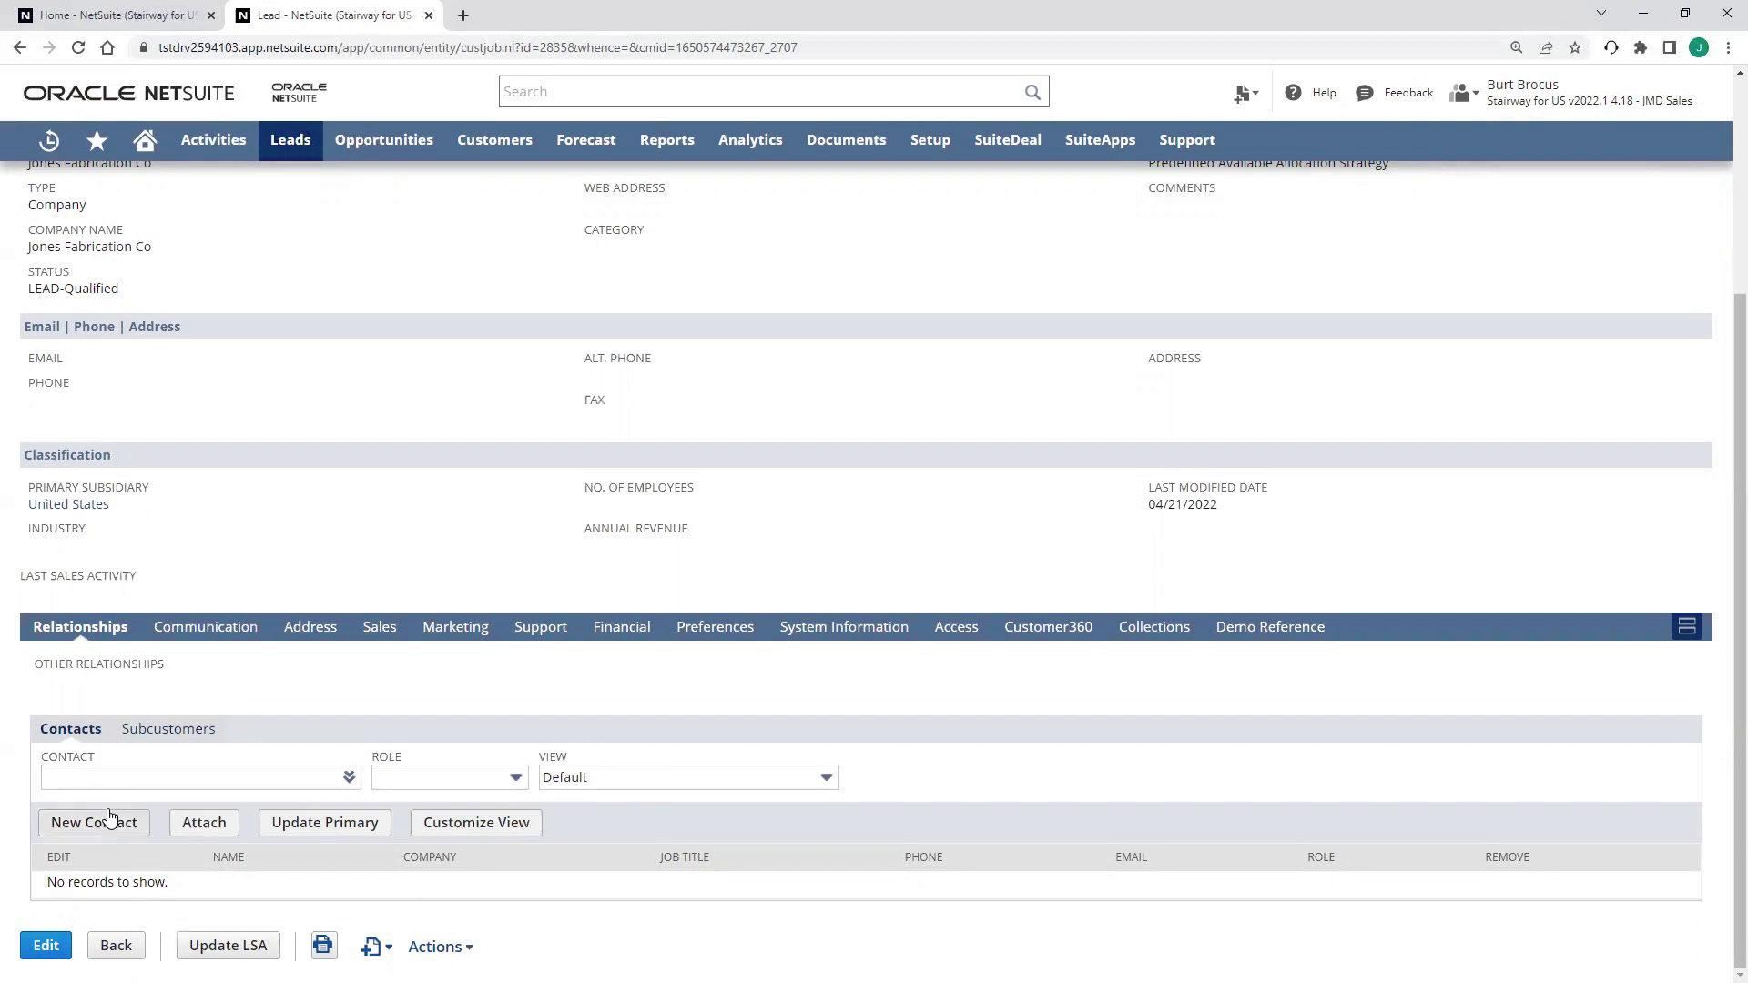
- Review the lead's Communication > Files and Sales > Qualification subtabs, then switch it to Edit mode
left_click(191, 628)
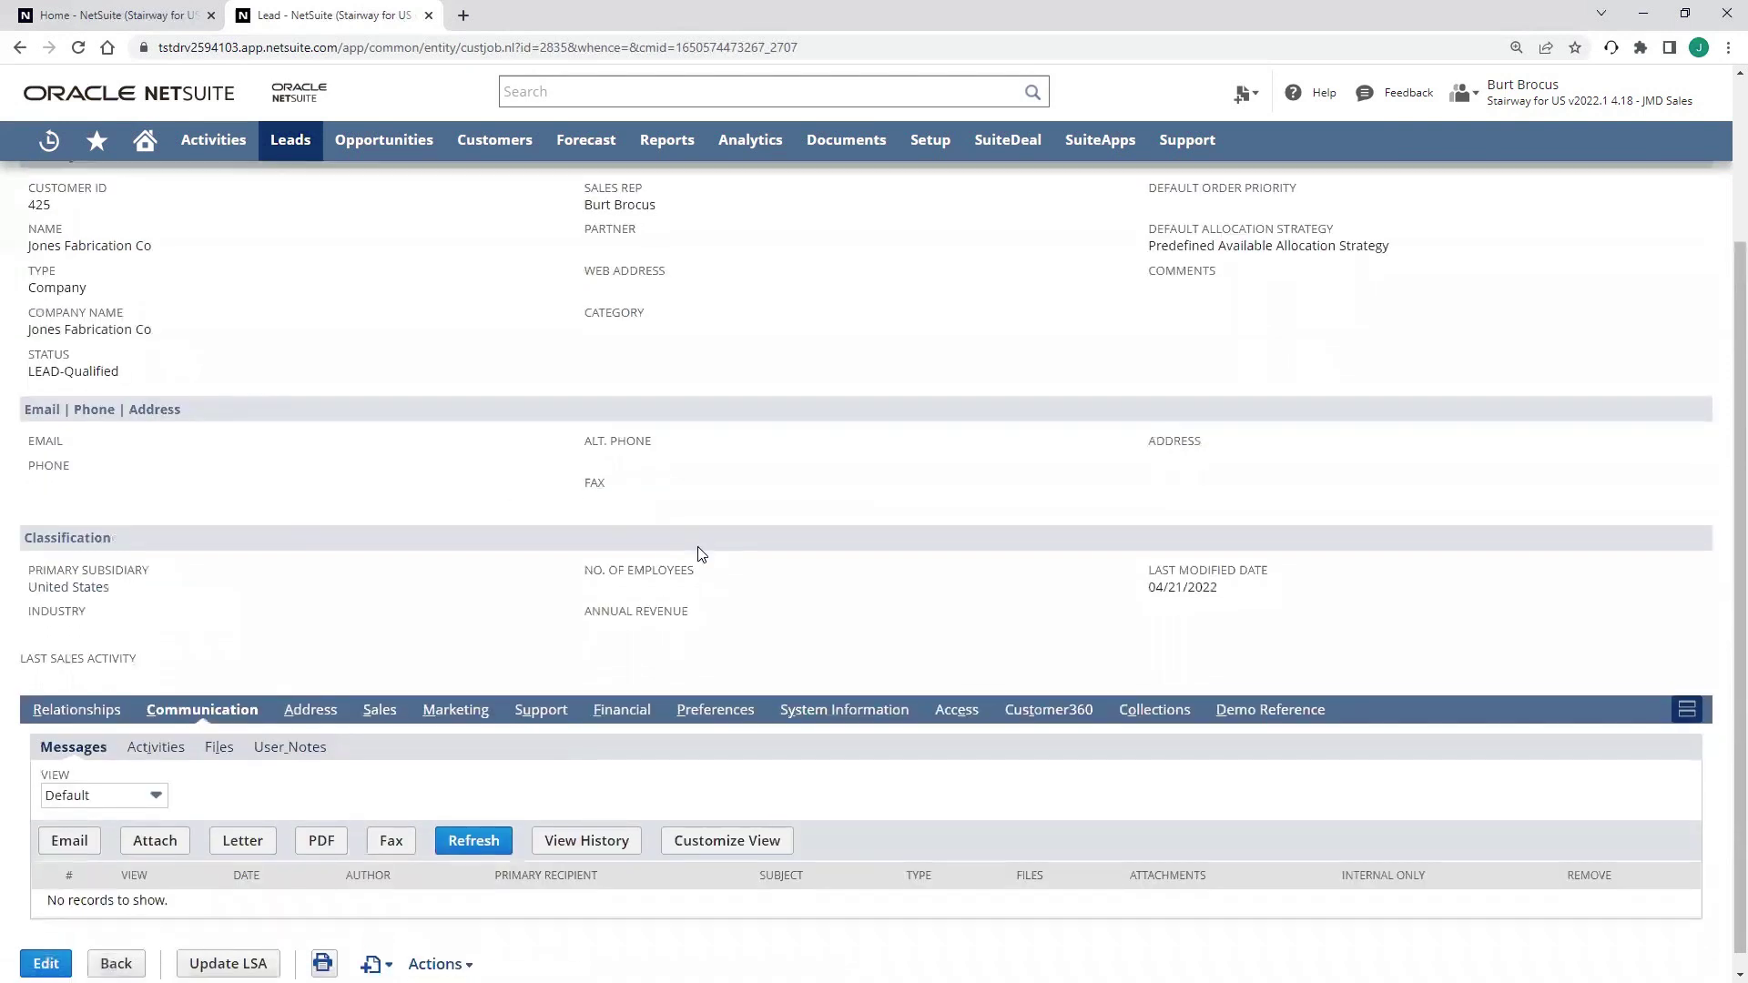
scroll(701, 554, "down", 1)
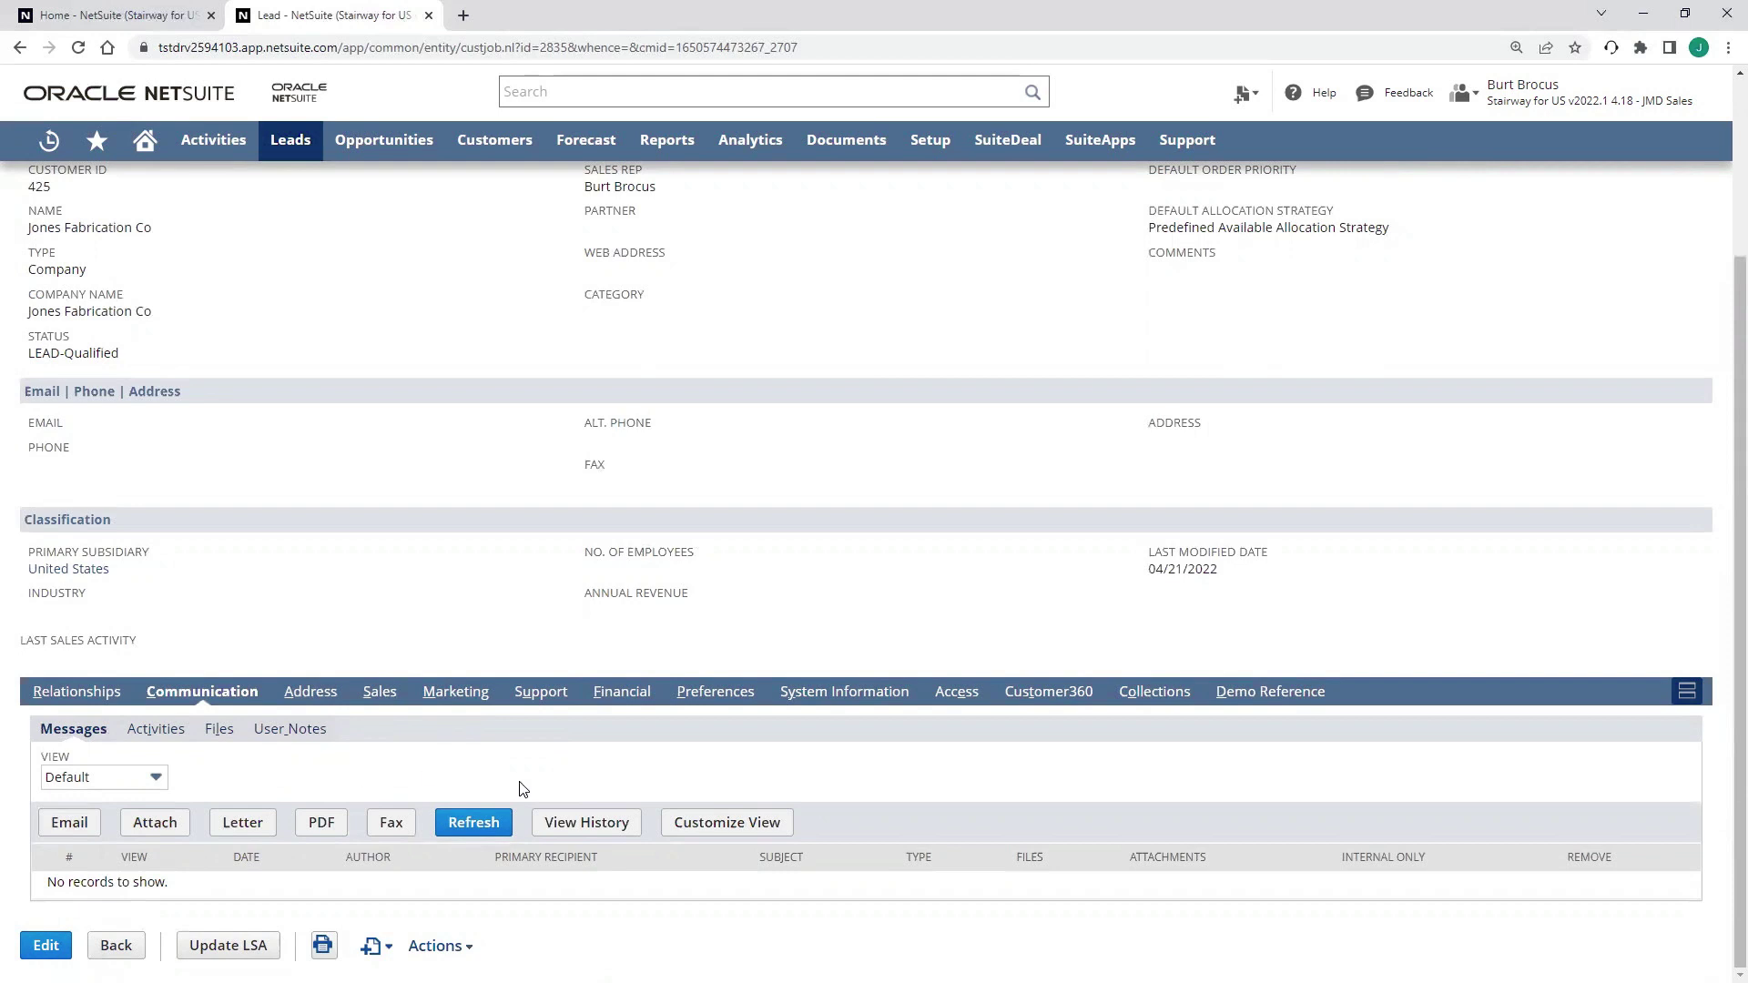
left_click(219, 730)
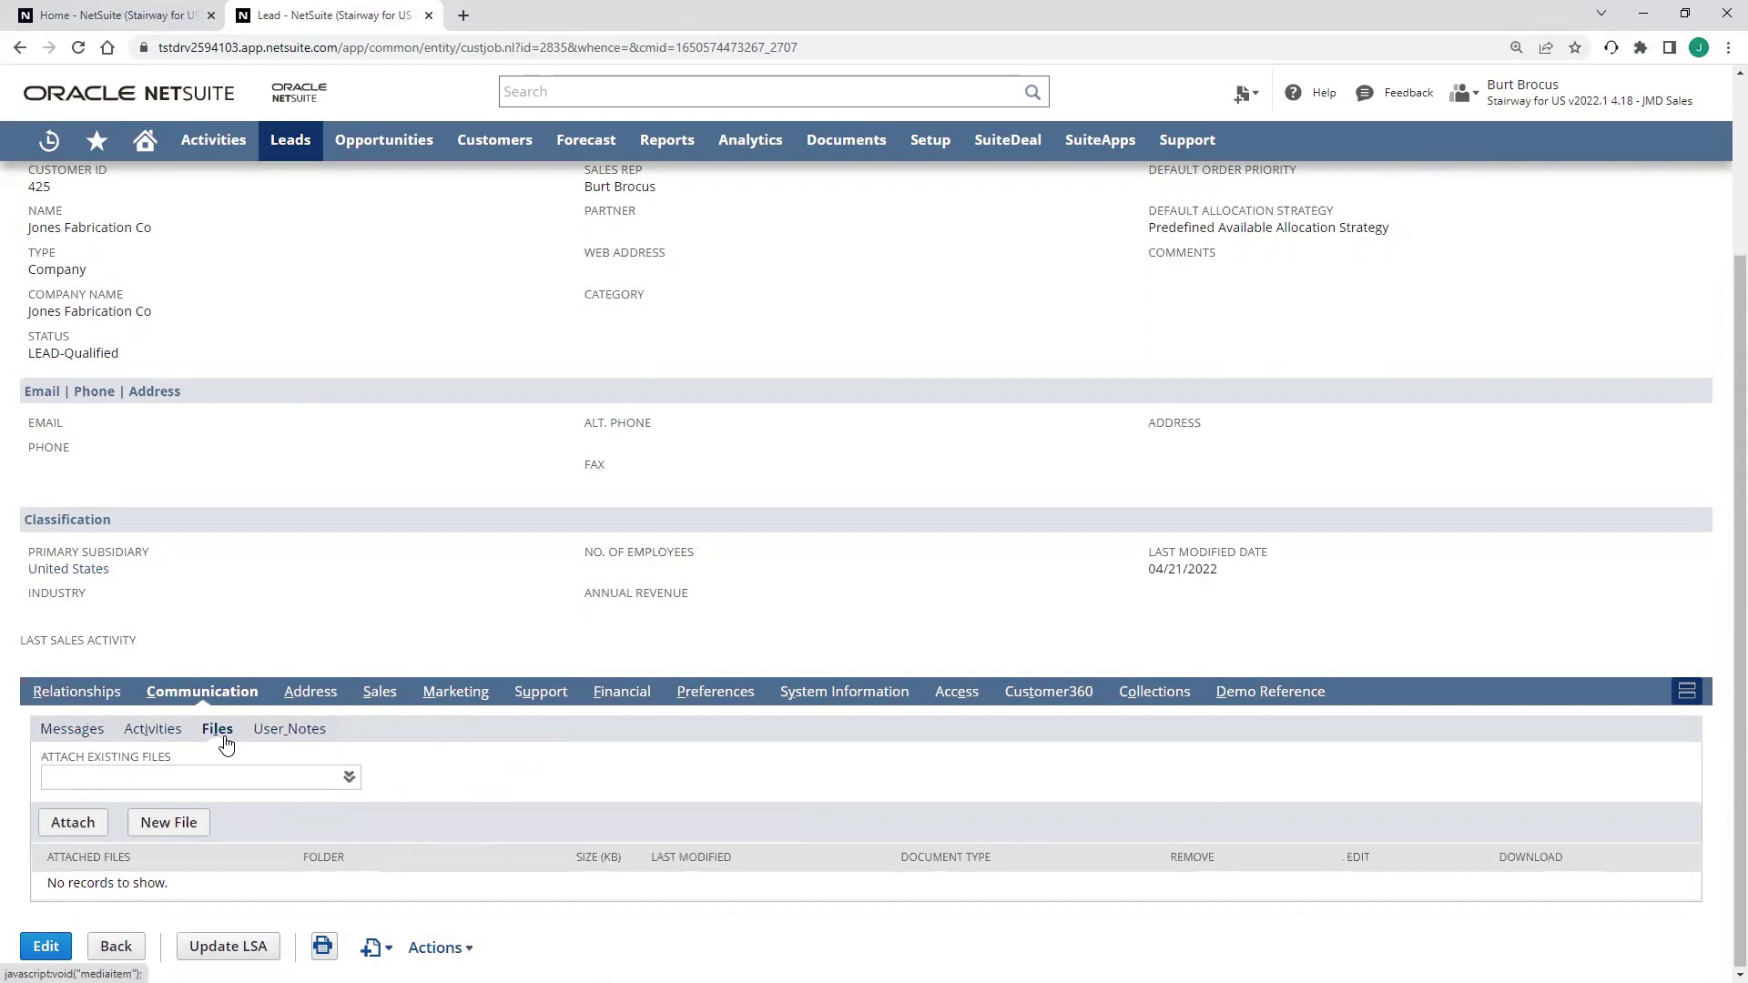
left_click(387, 694)
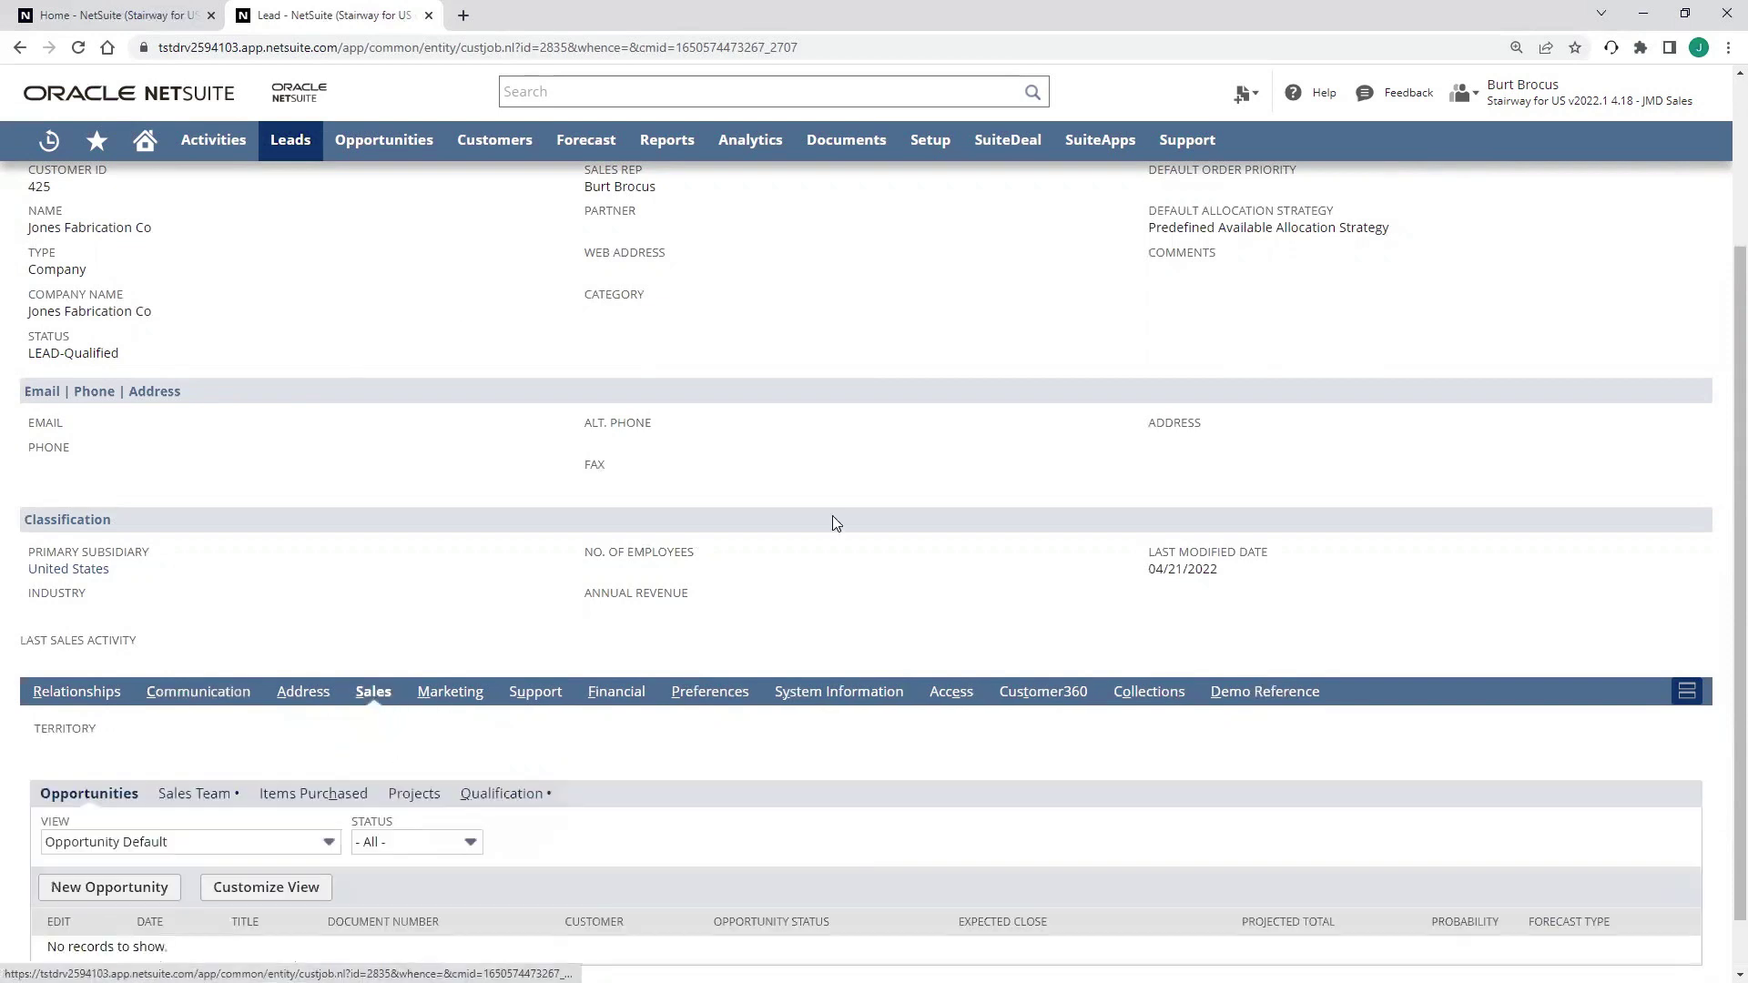
scroll(835, 522, "down", 1)
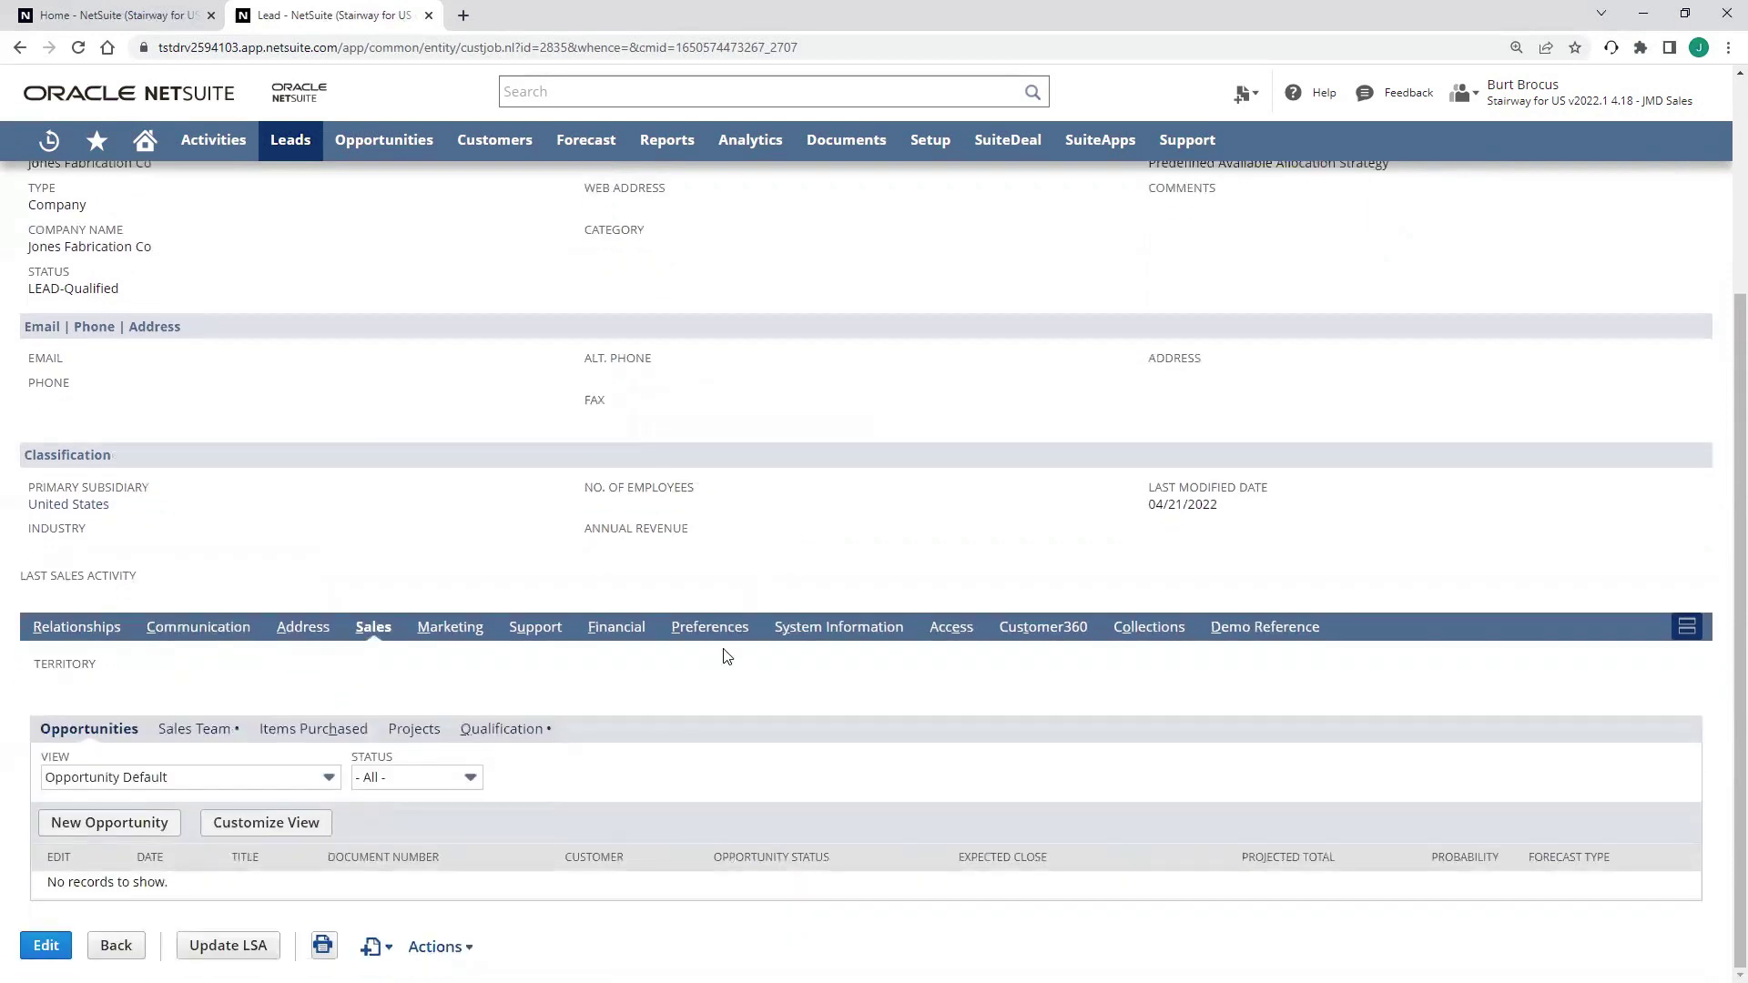
left_click(503, 731)
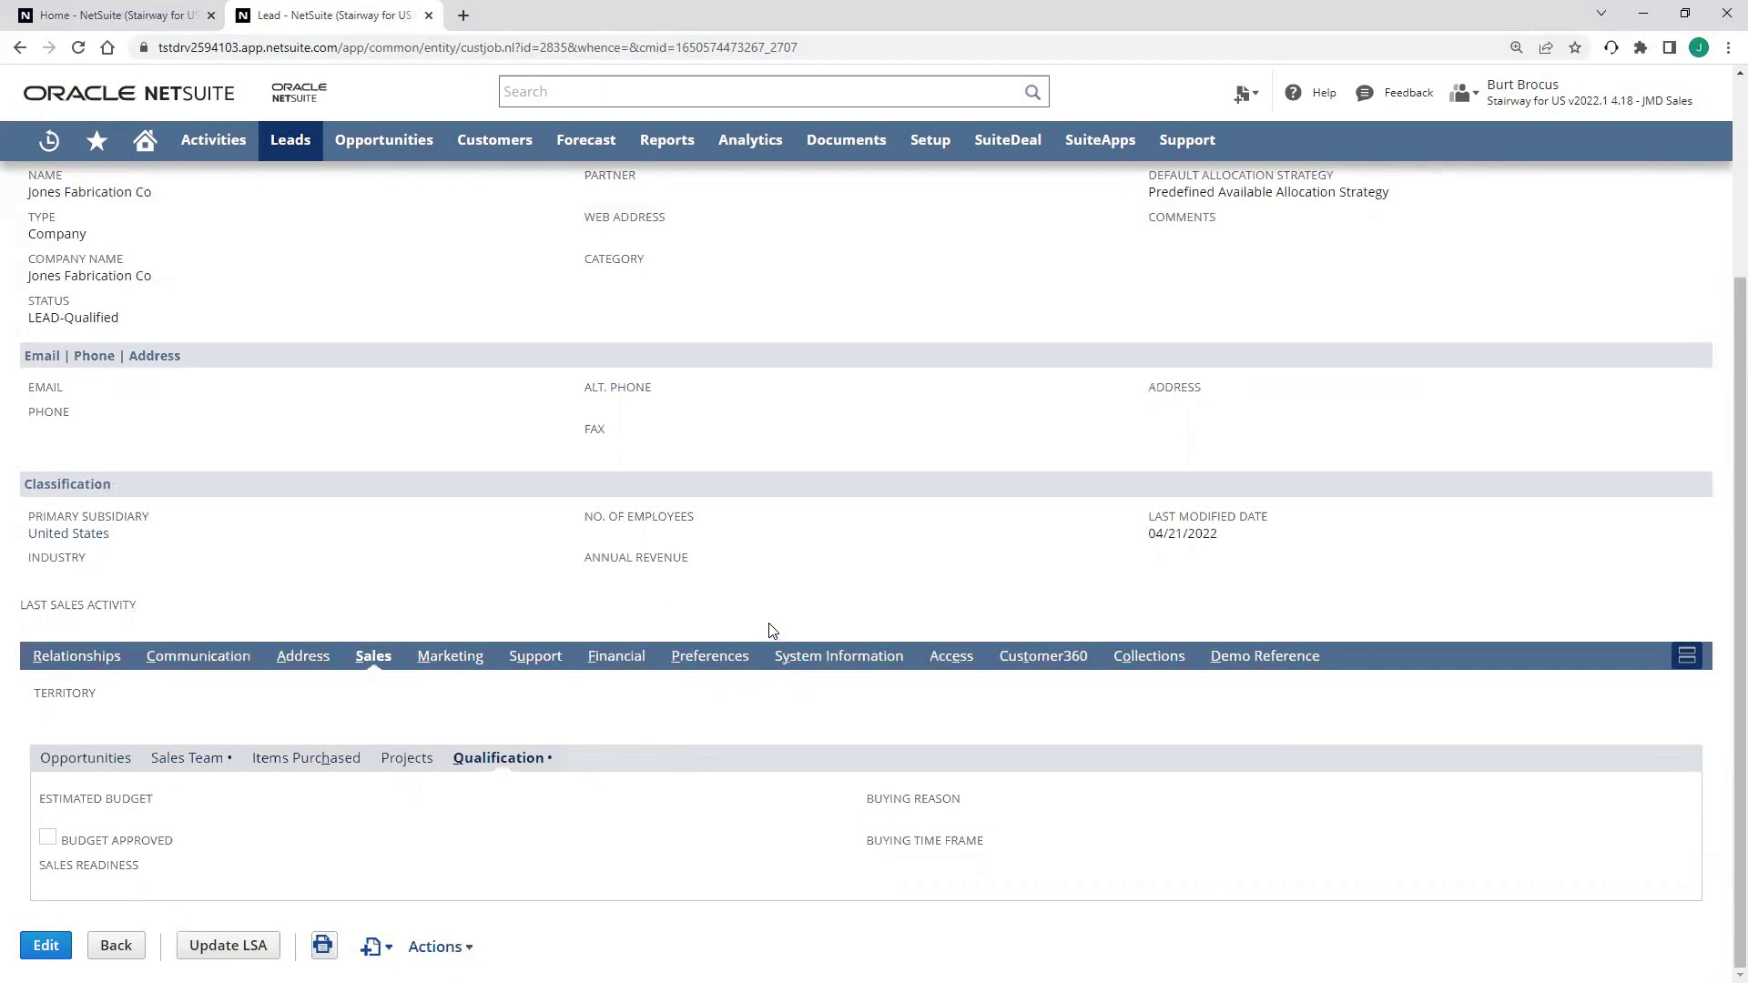
scroll(765, 628, "up", 3)
left_click(47, 332)
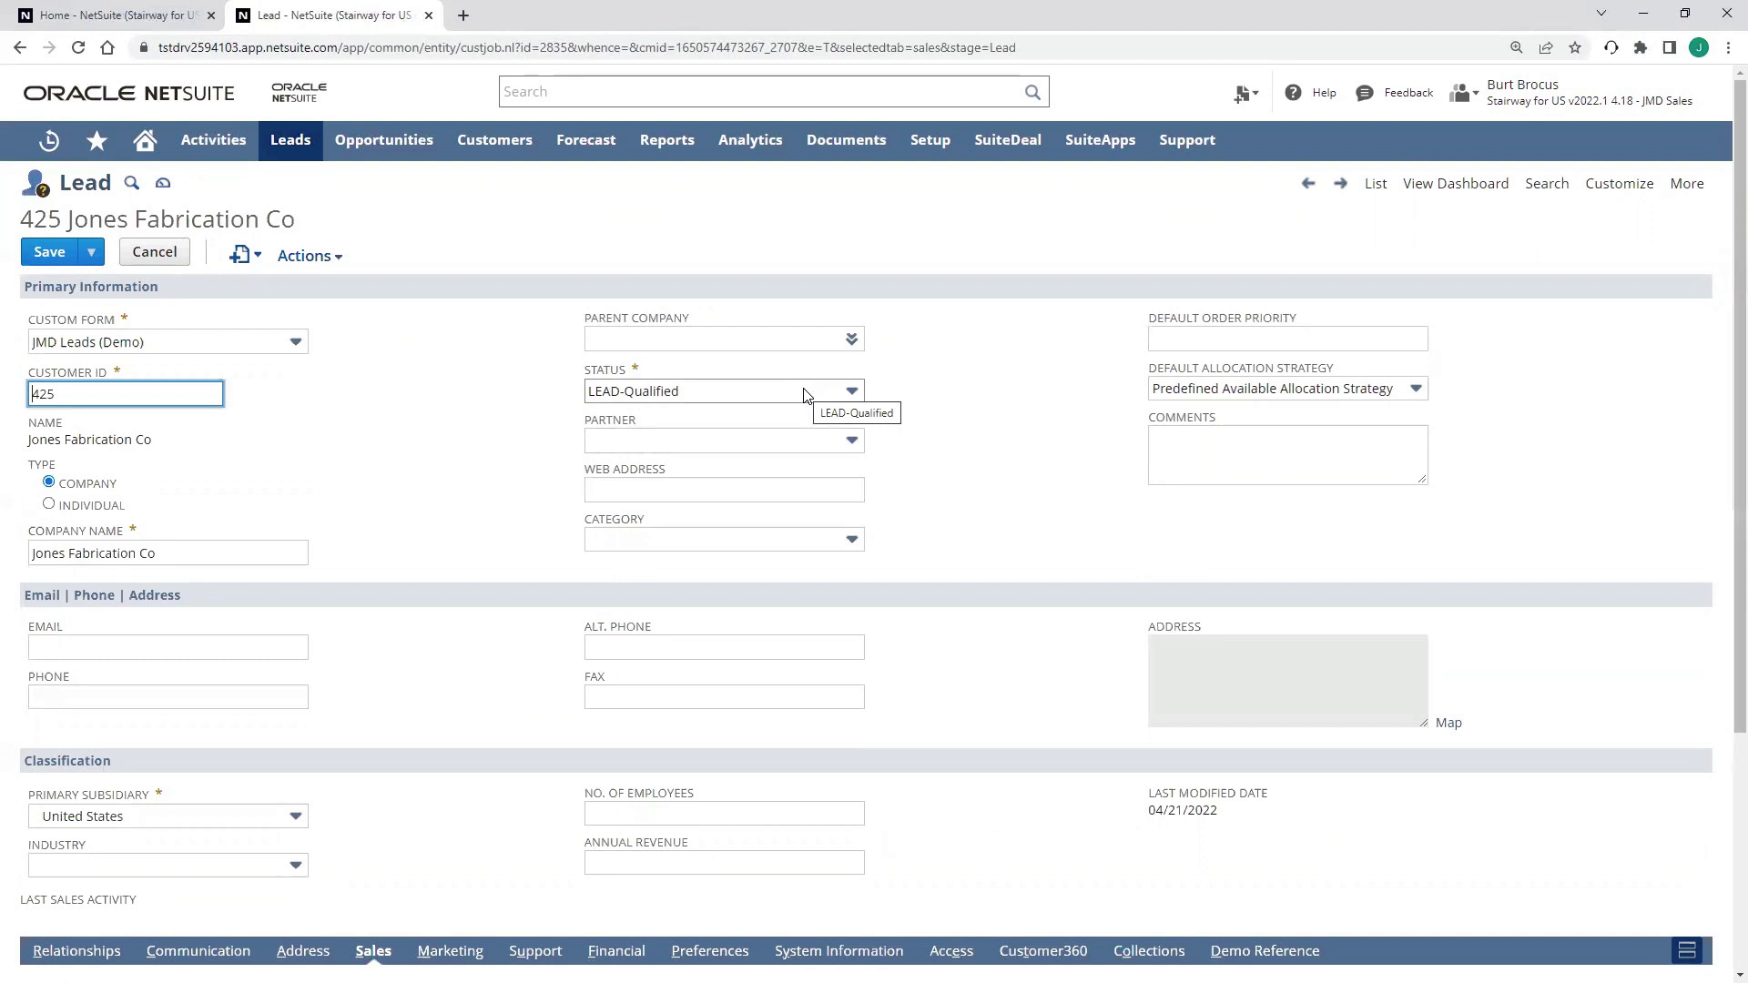
- Change Jones Fabrication Co's status to PROSPECT-Proposal and save the record
left_click(804, 394)
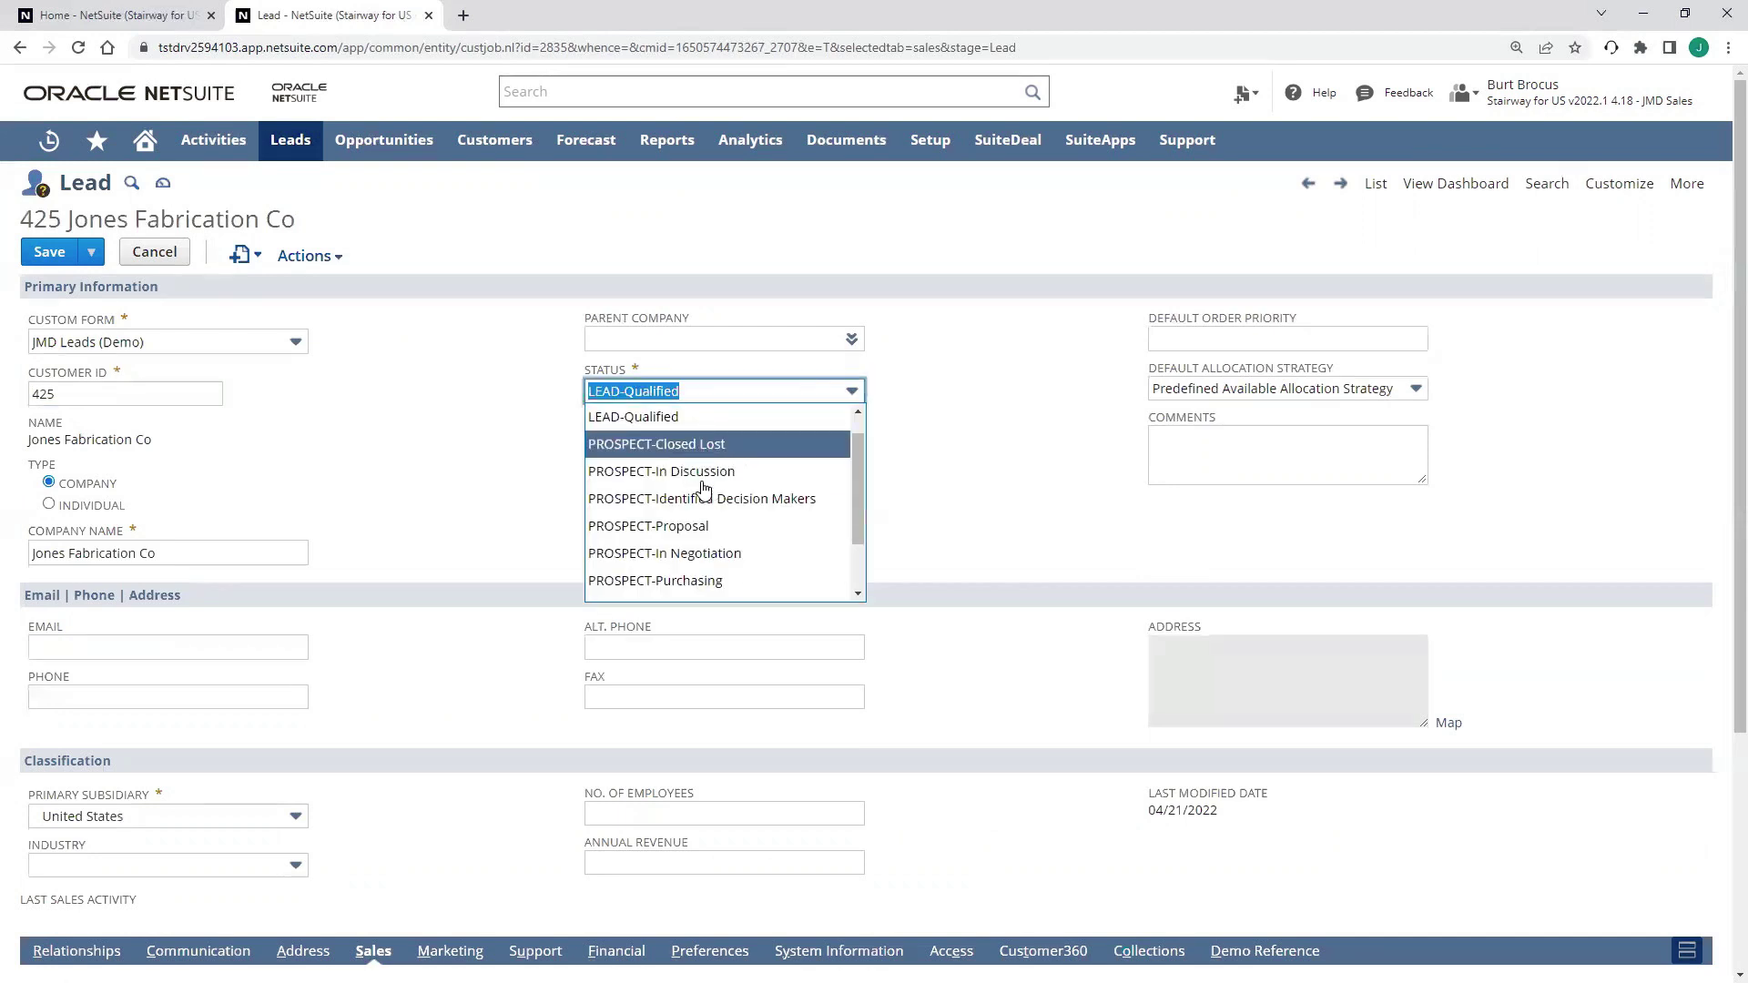
left_click(690, 537)
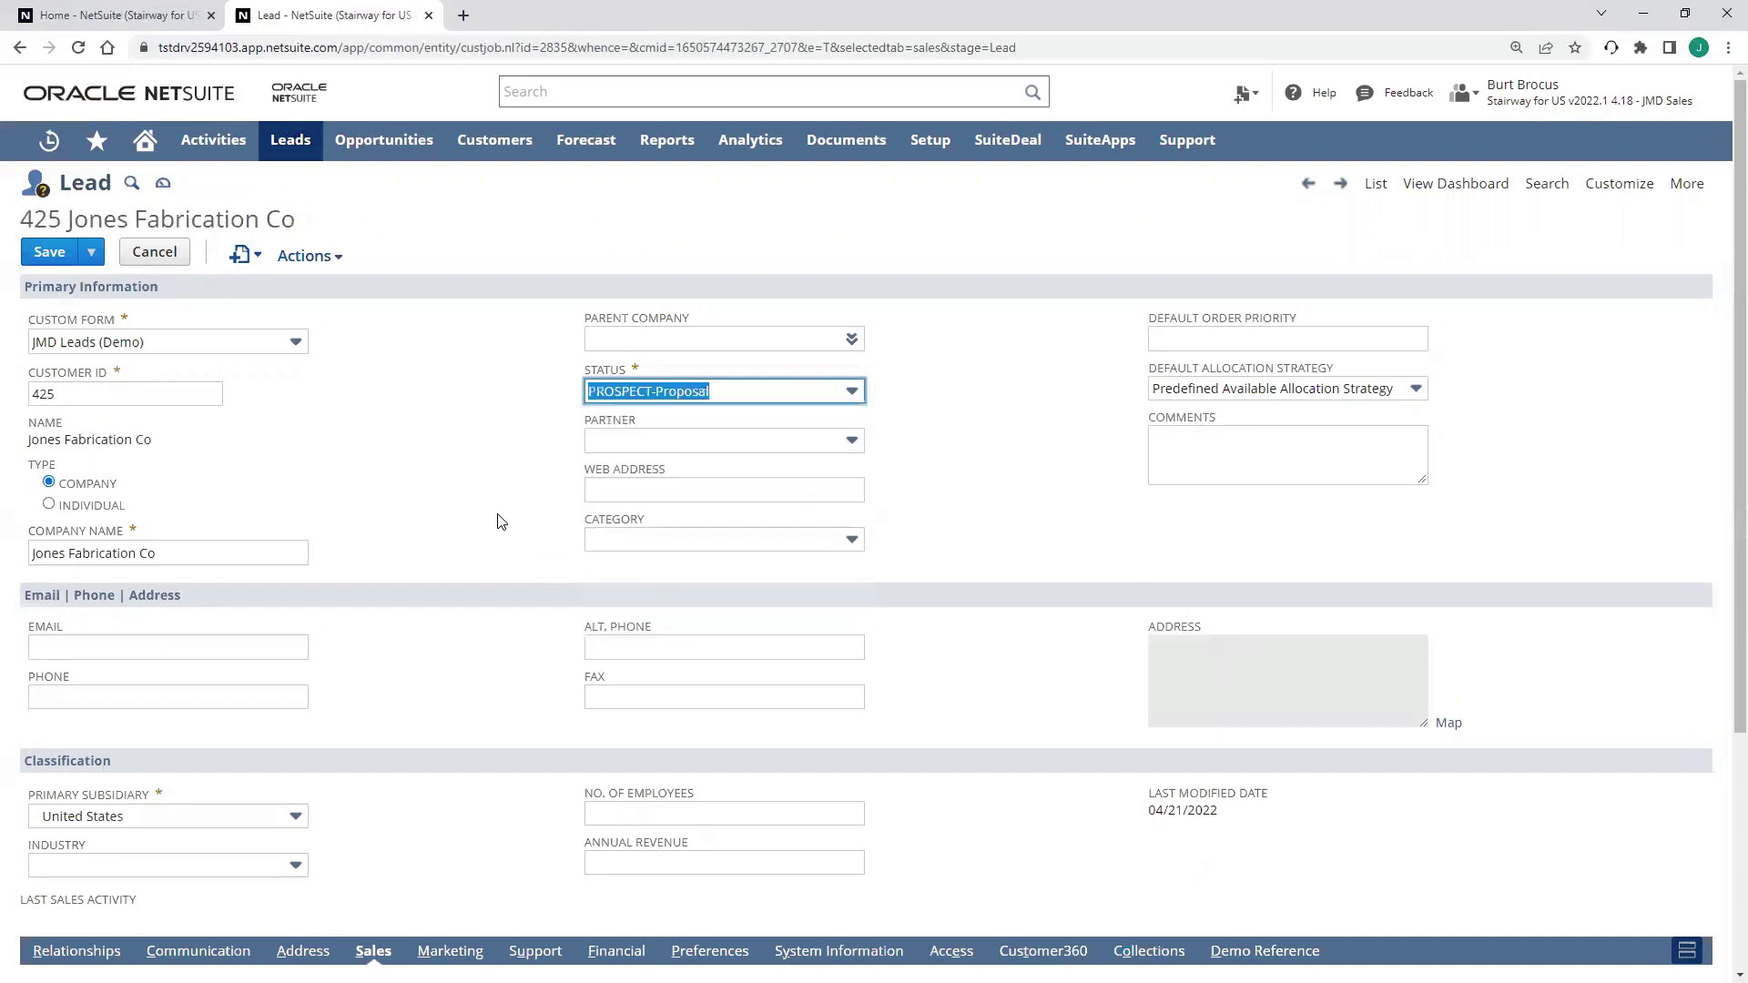
left_click(50, 252)
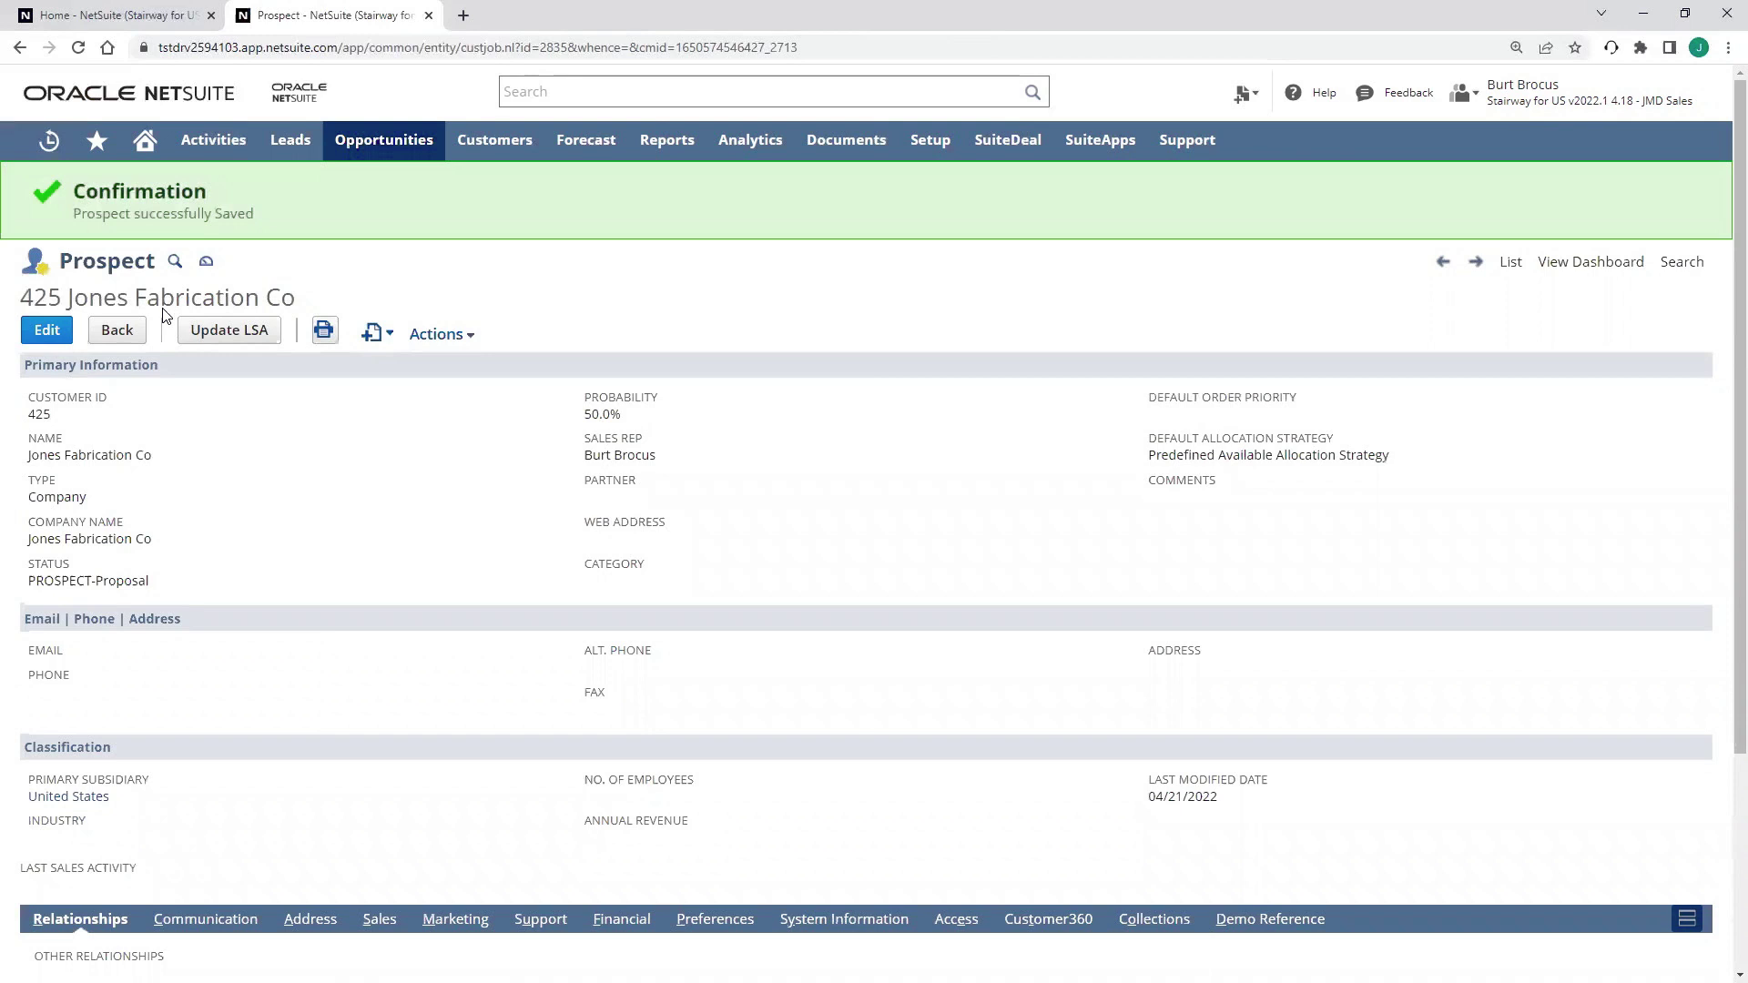
left_click_drag(63, 261, 157, 262)
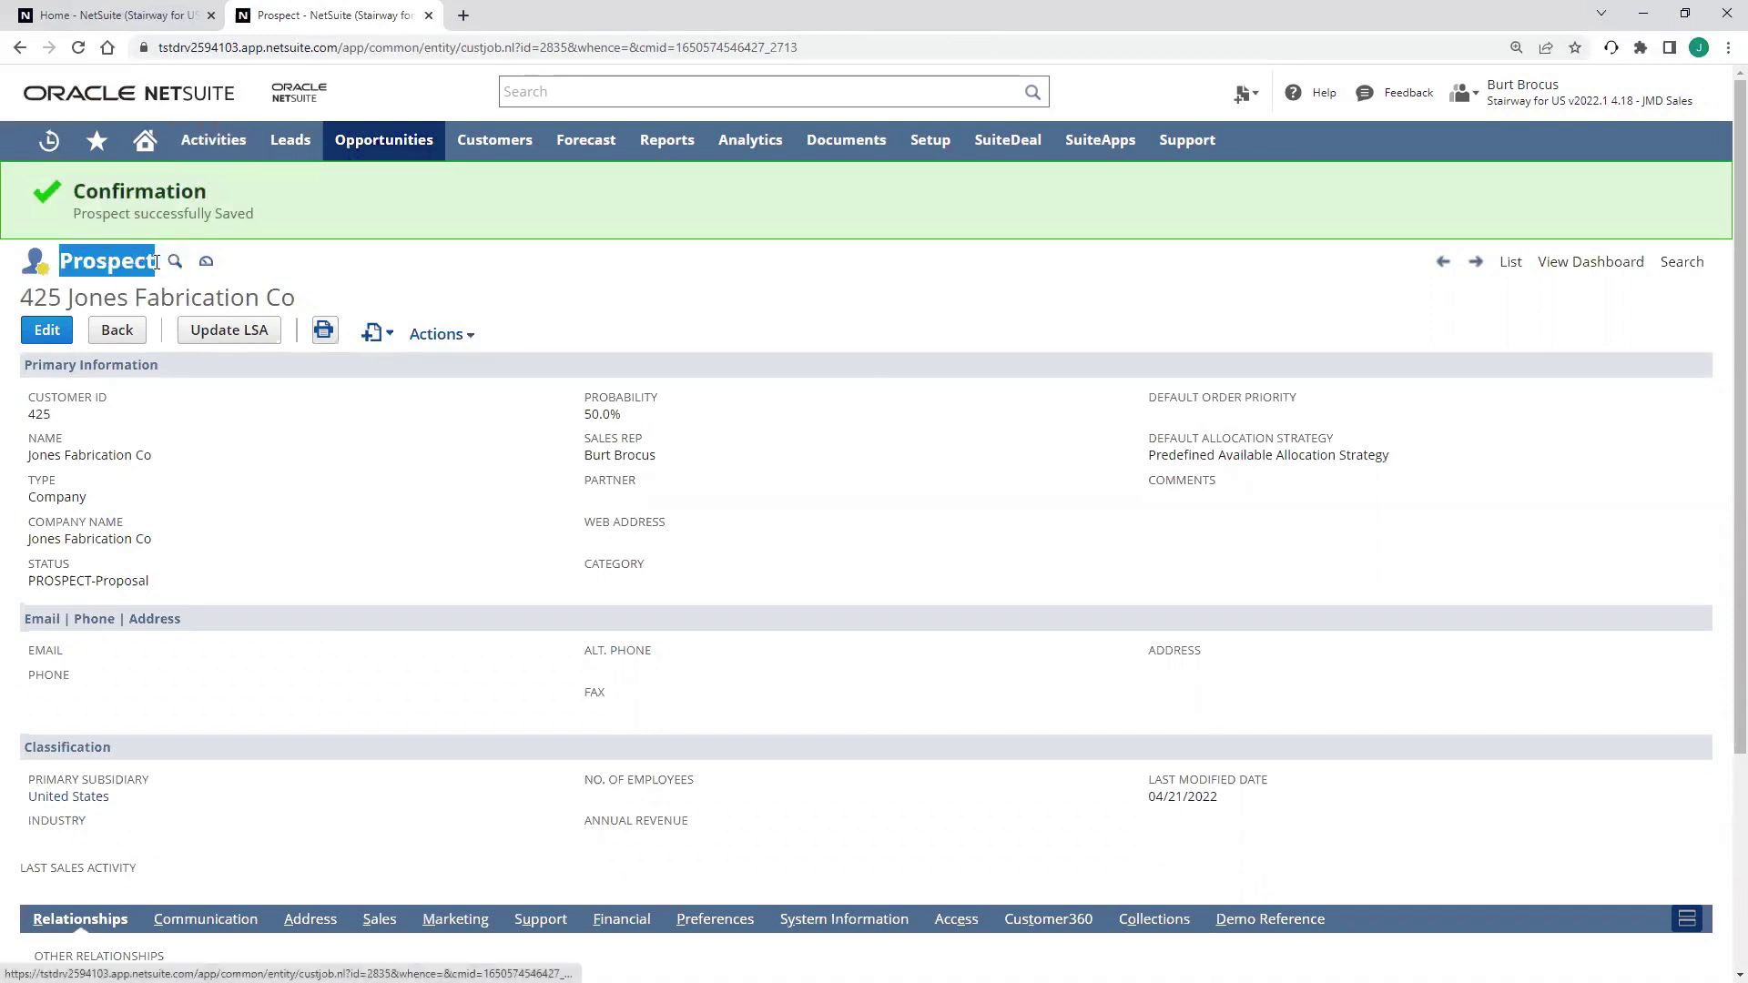
left_click(157, 262)
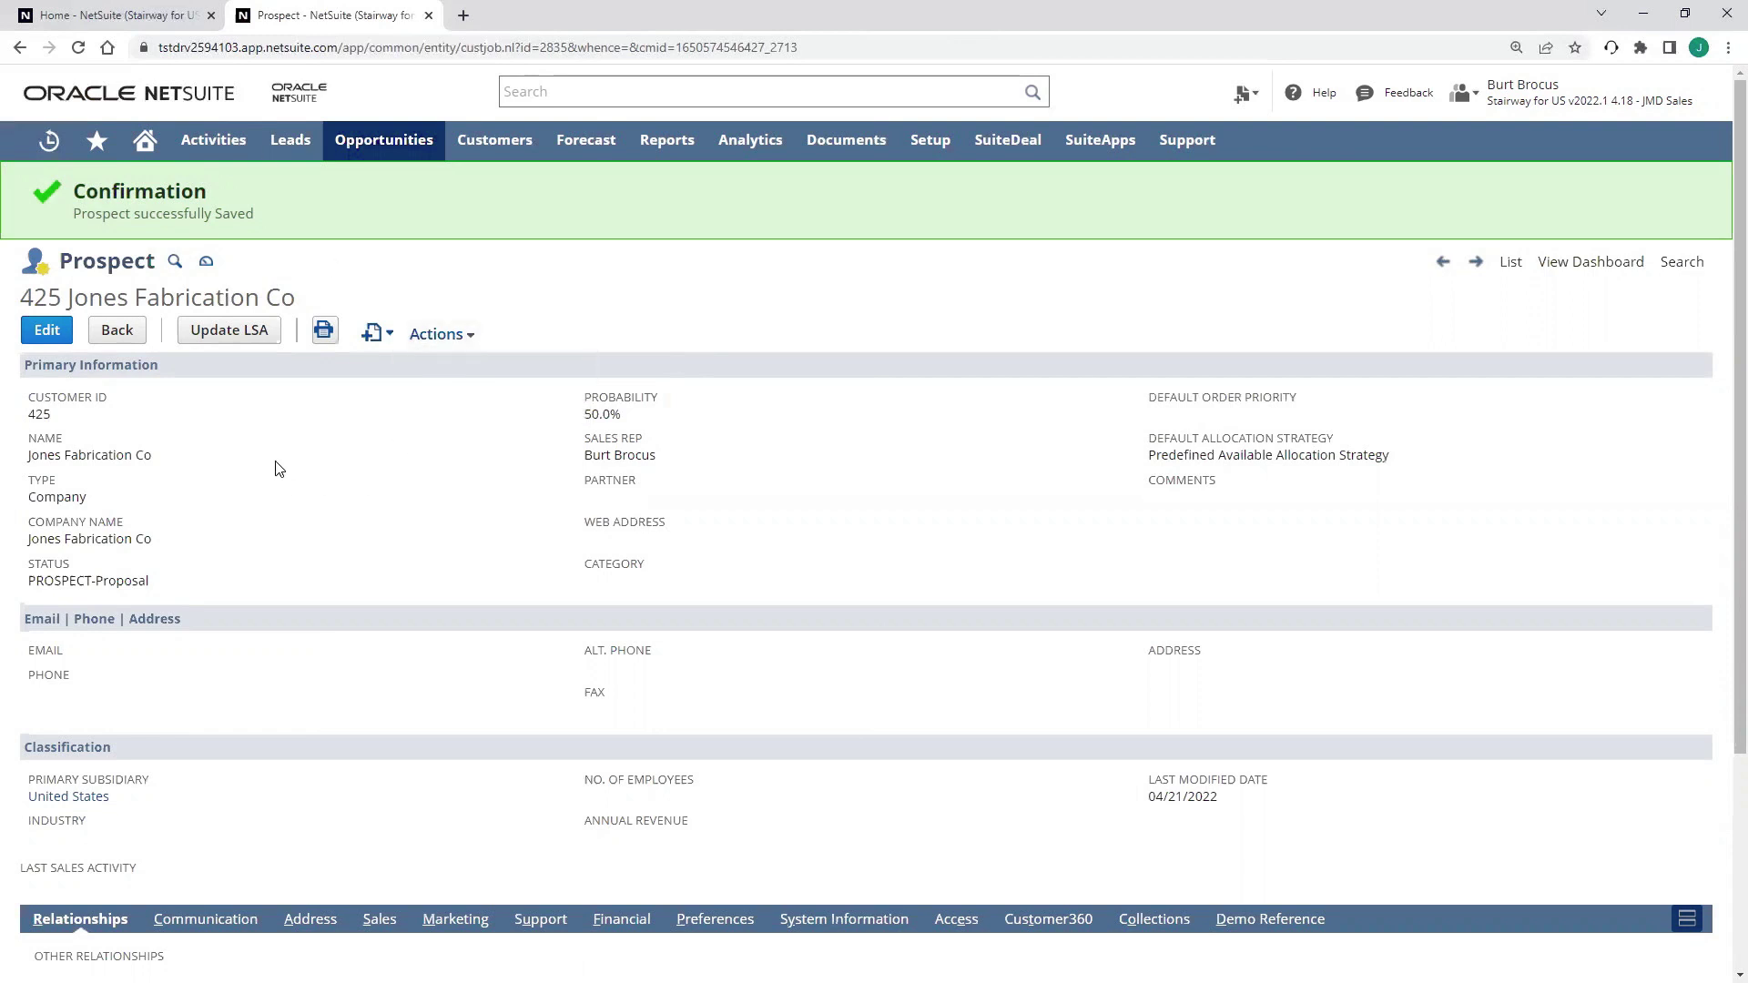
- Create a new quote for Jones Fabrication Co, check its Sales Team subtab, then return to Items
mouse_move(374, 342)
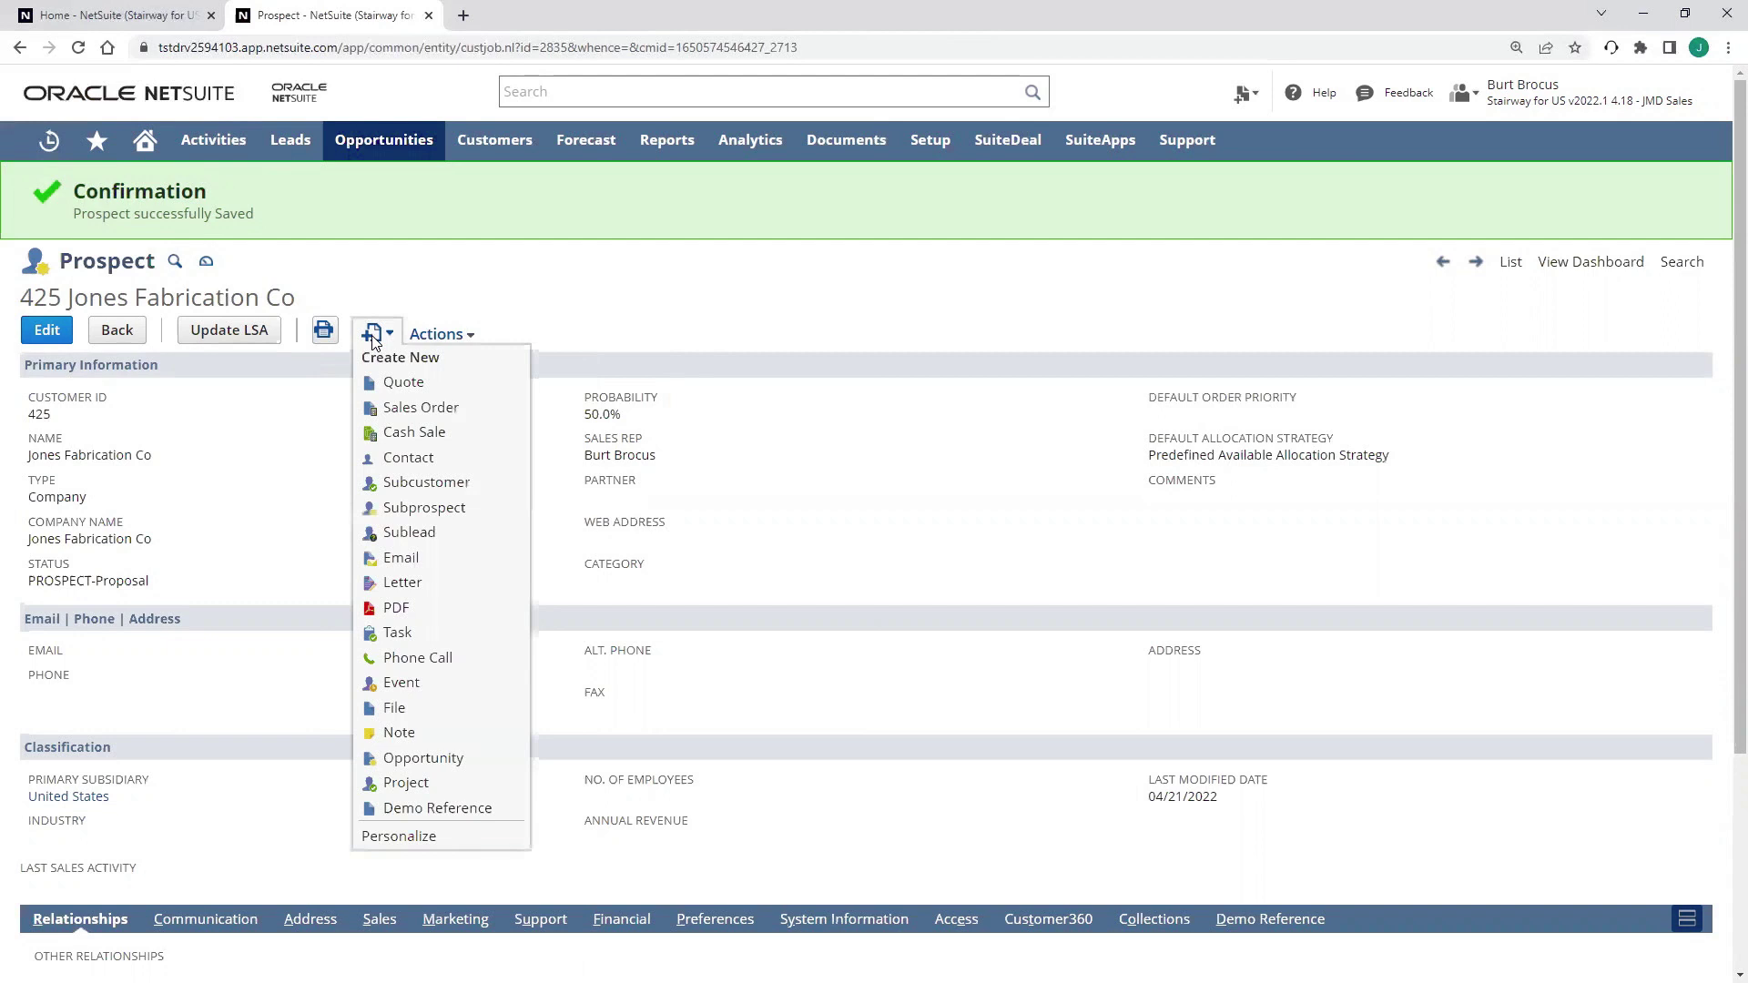
left_click(406, 382)
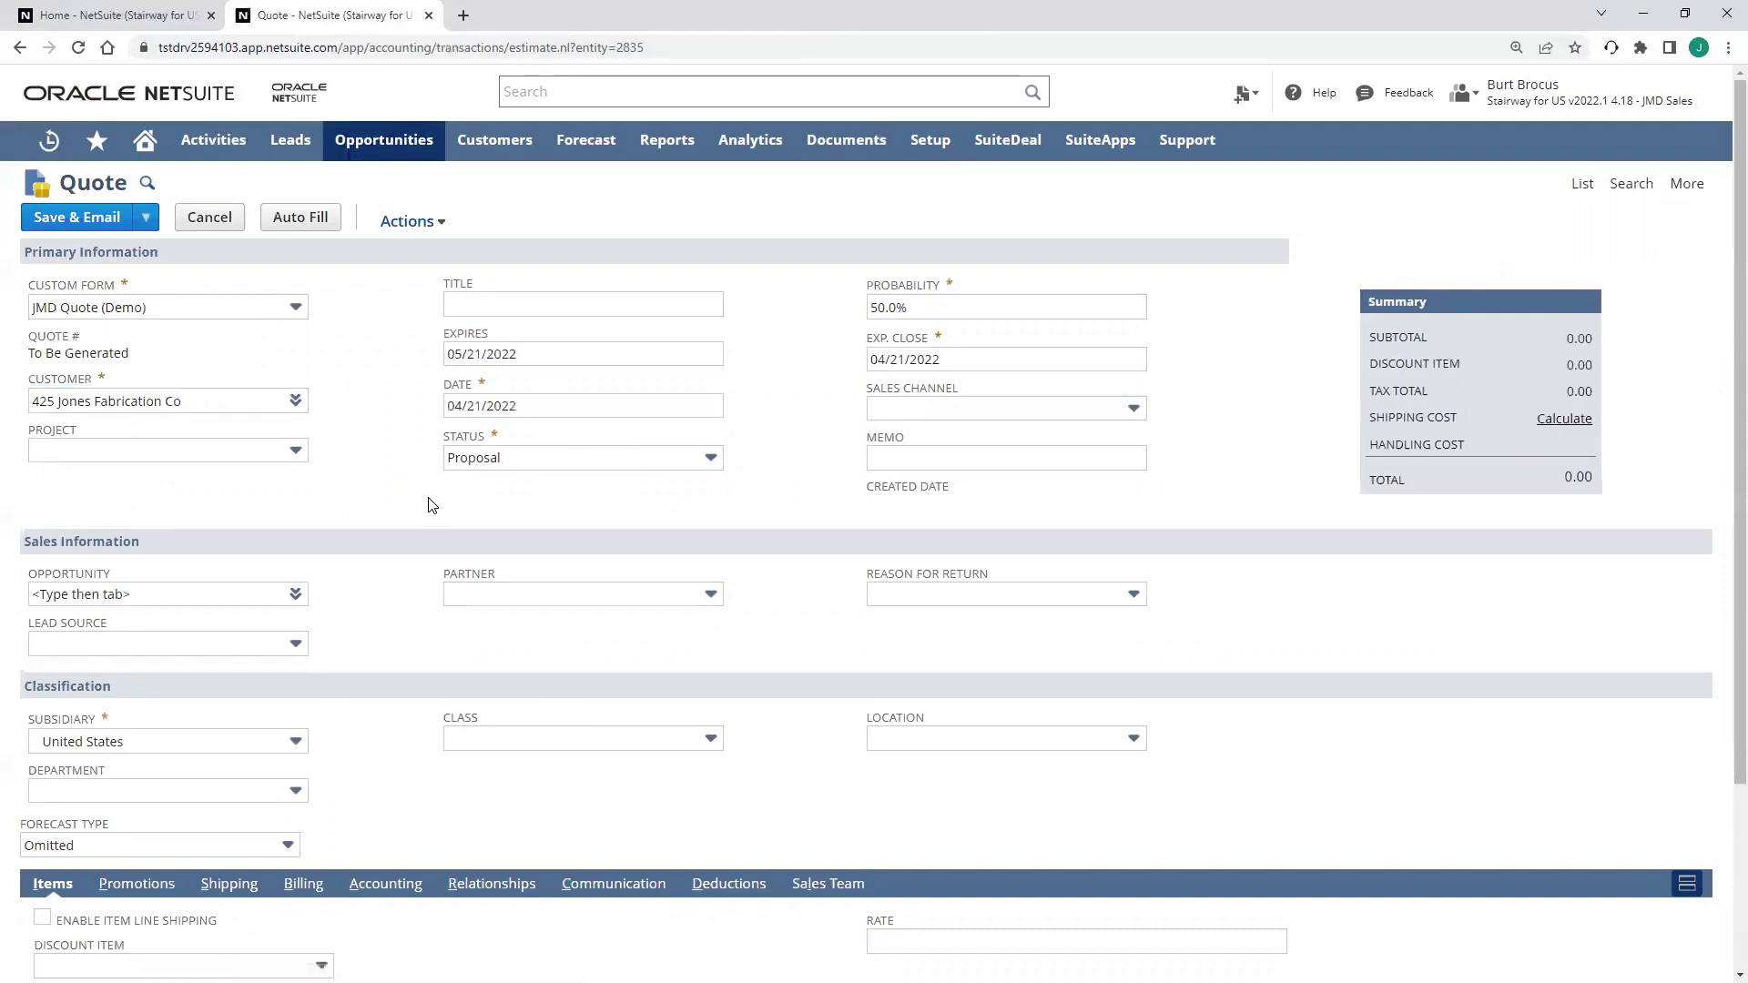
mouse_move(151, 403)
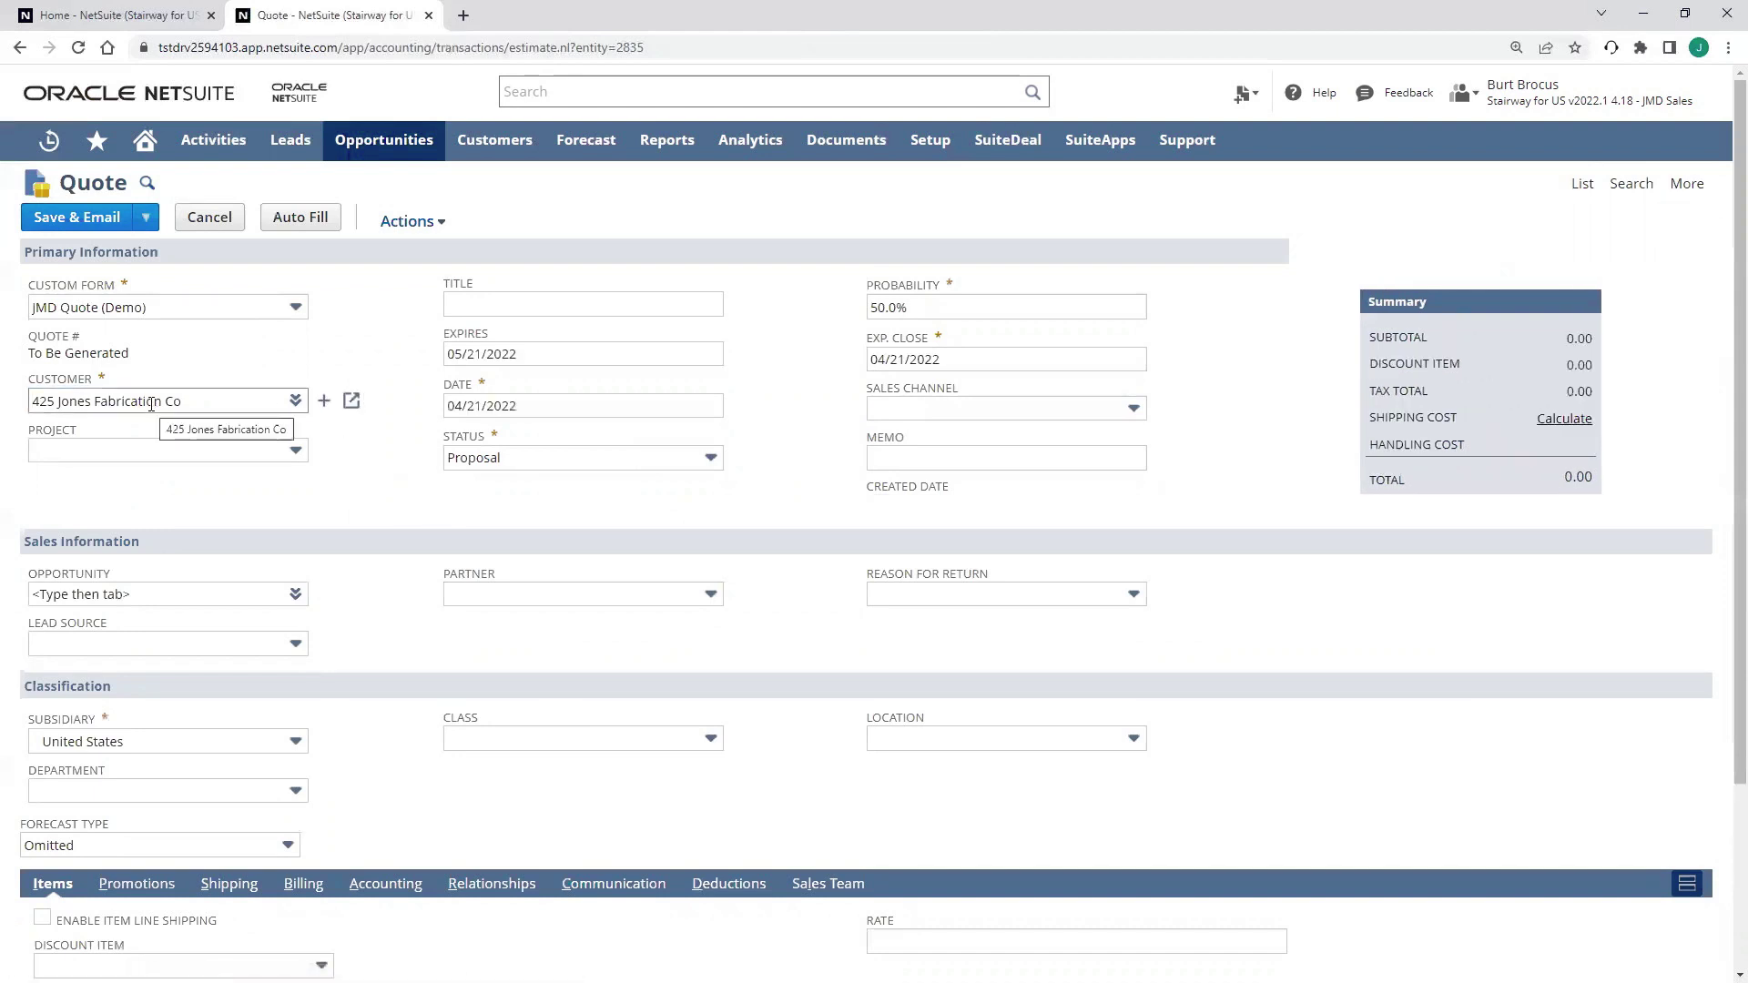
scroll(422, 542, "down", 2)
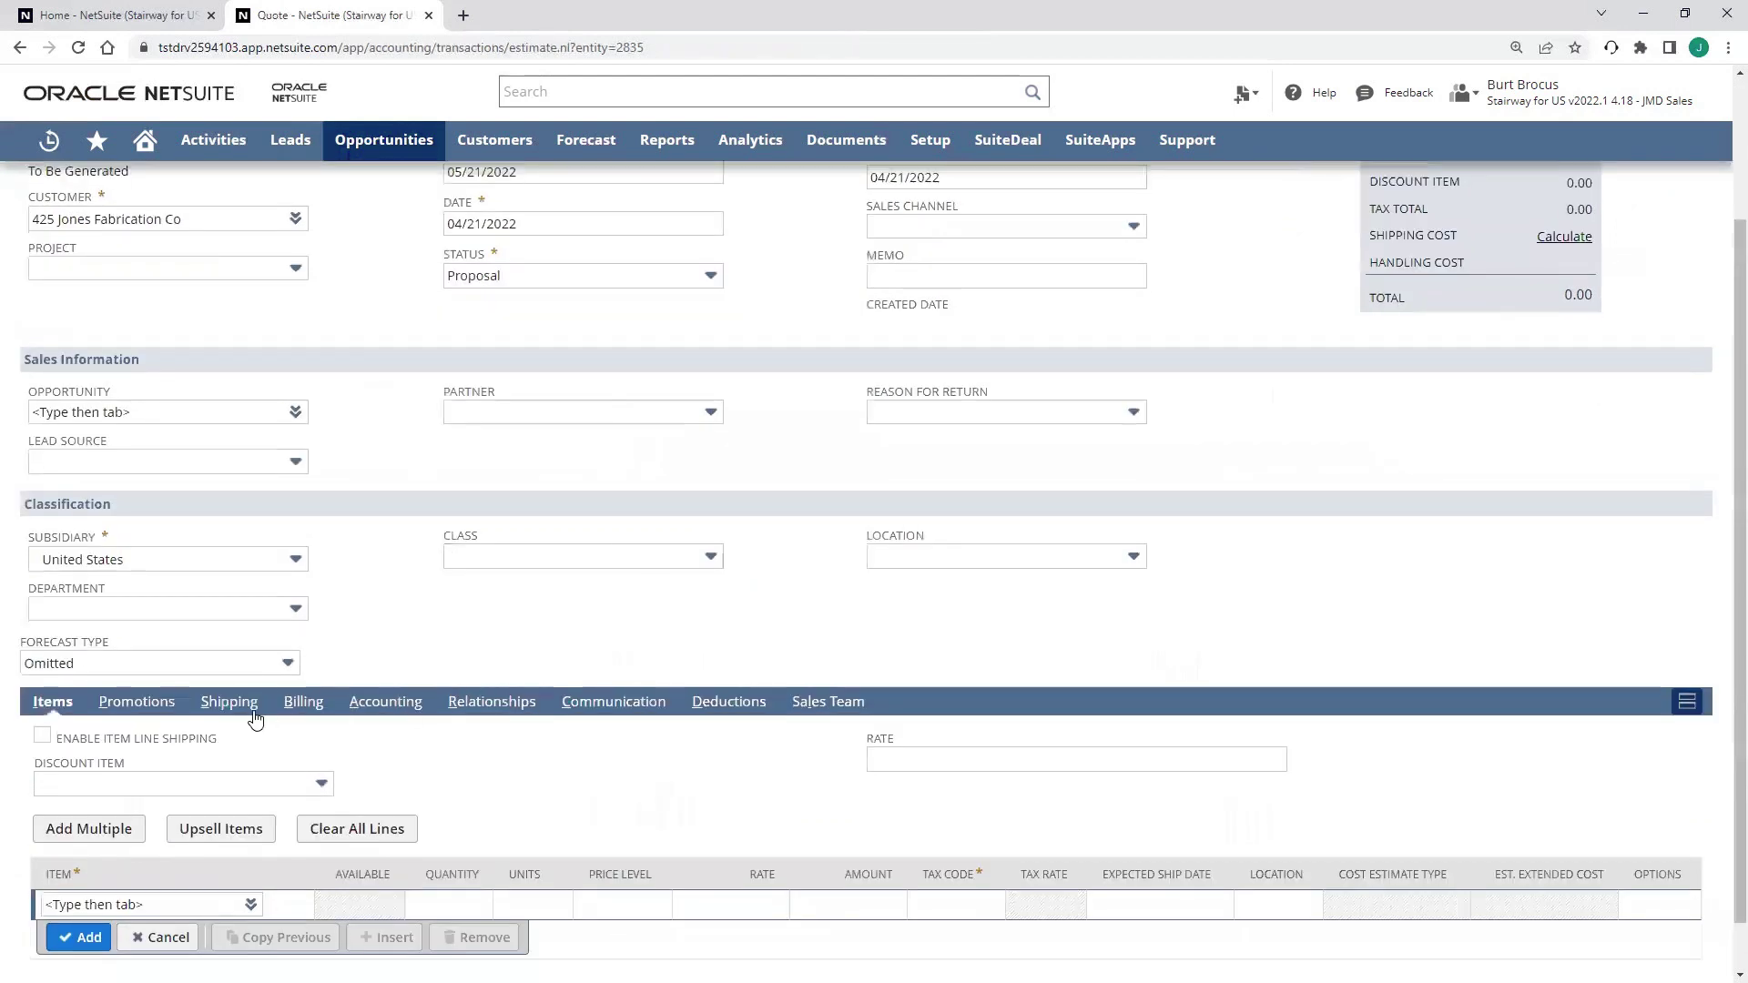
left_click(828, 701)
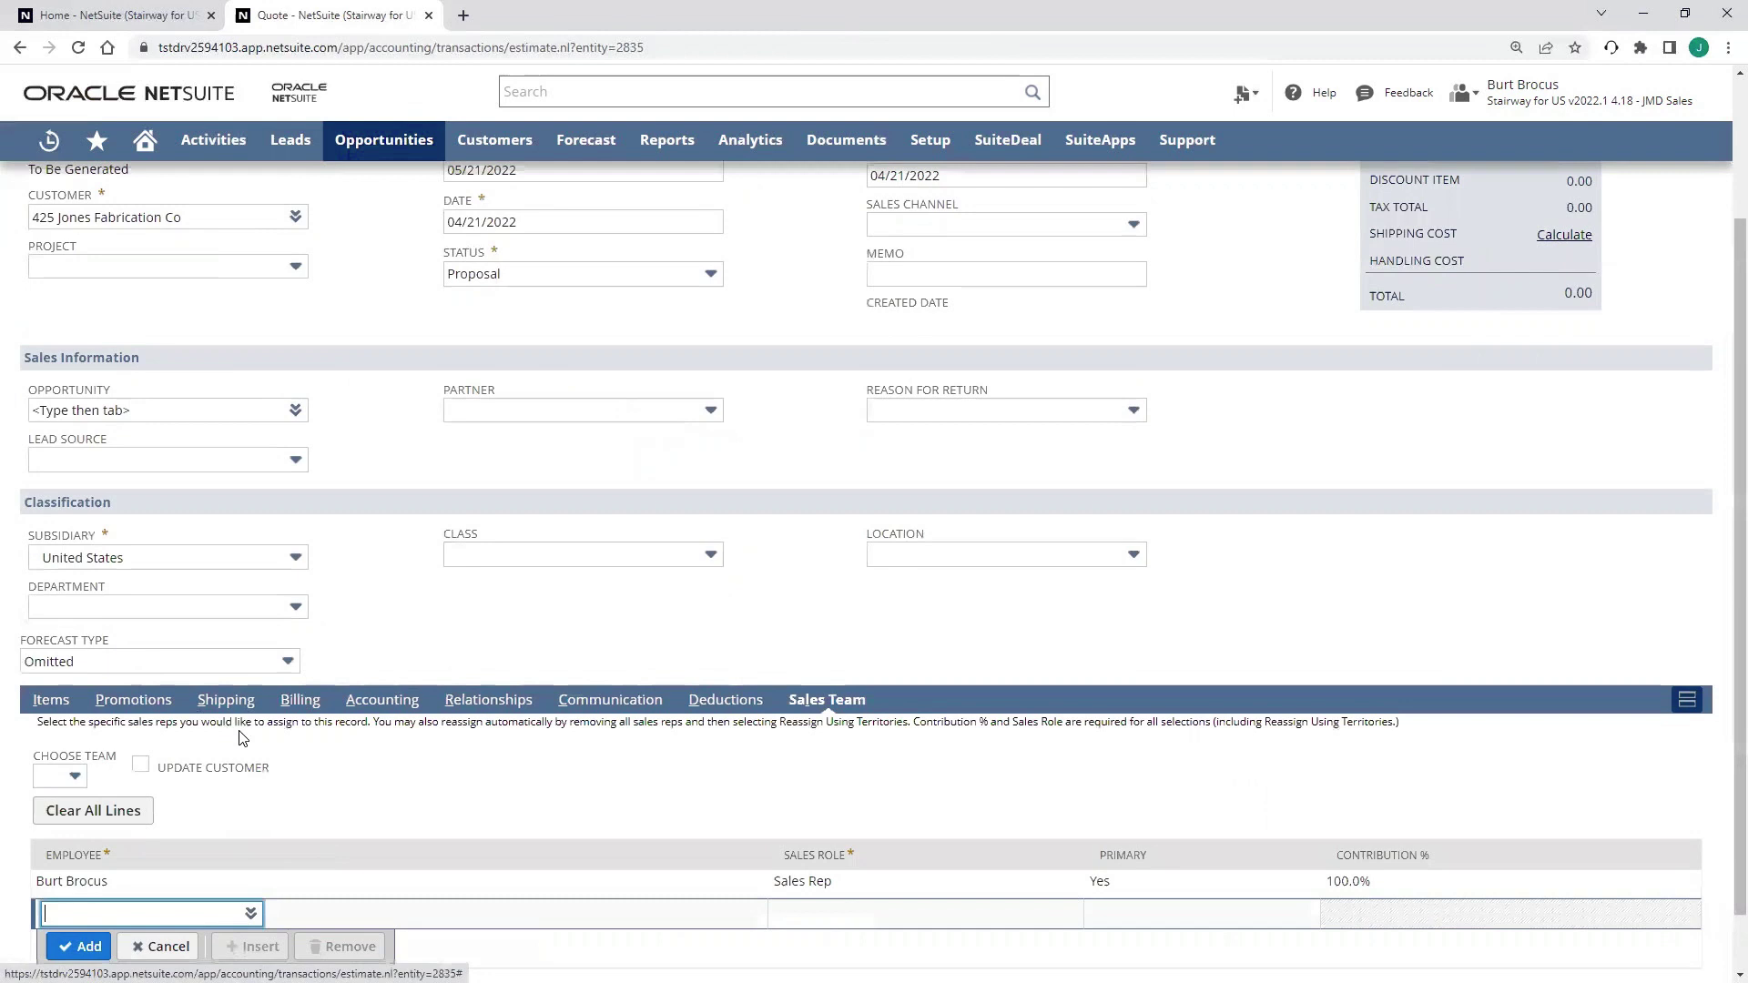
scroll(42, 807, "up", 3)
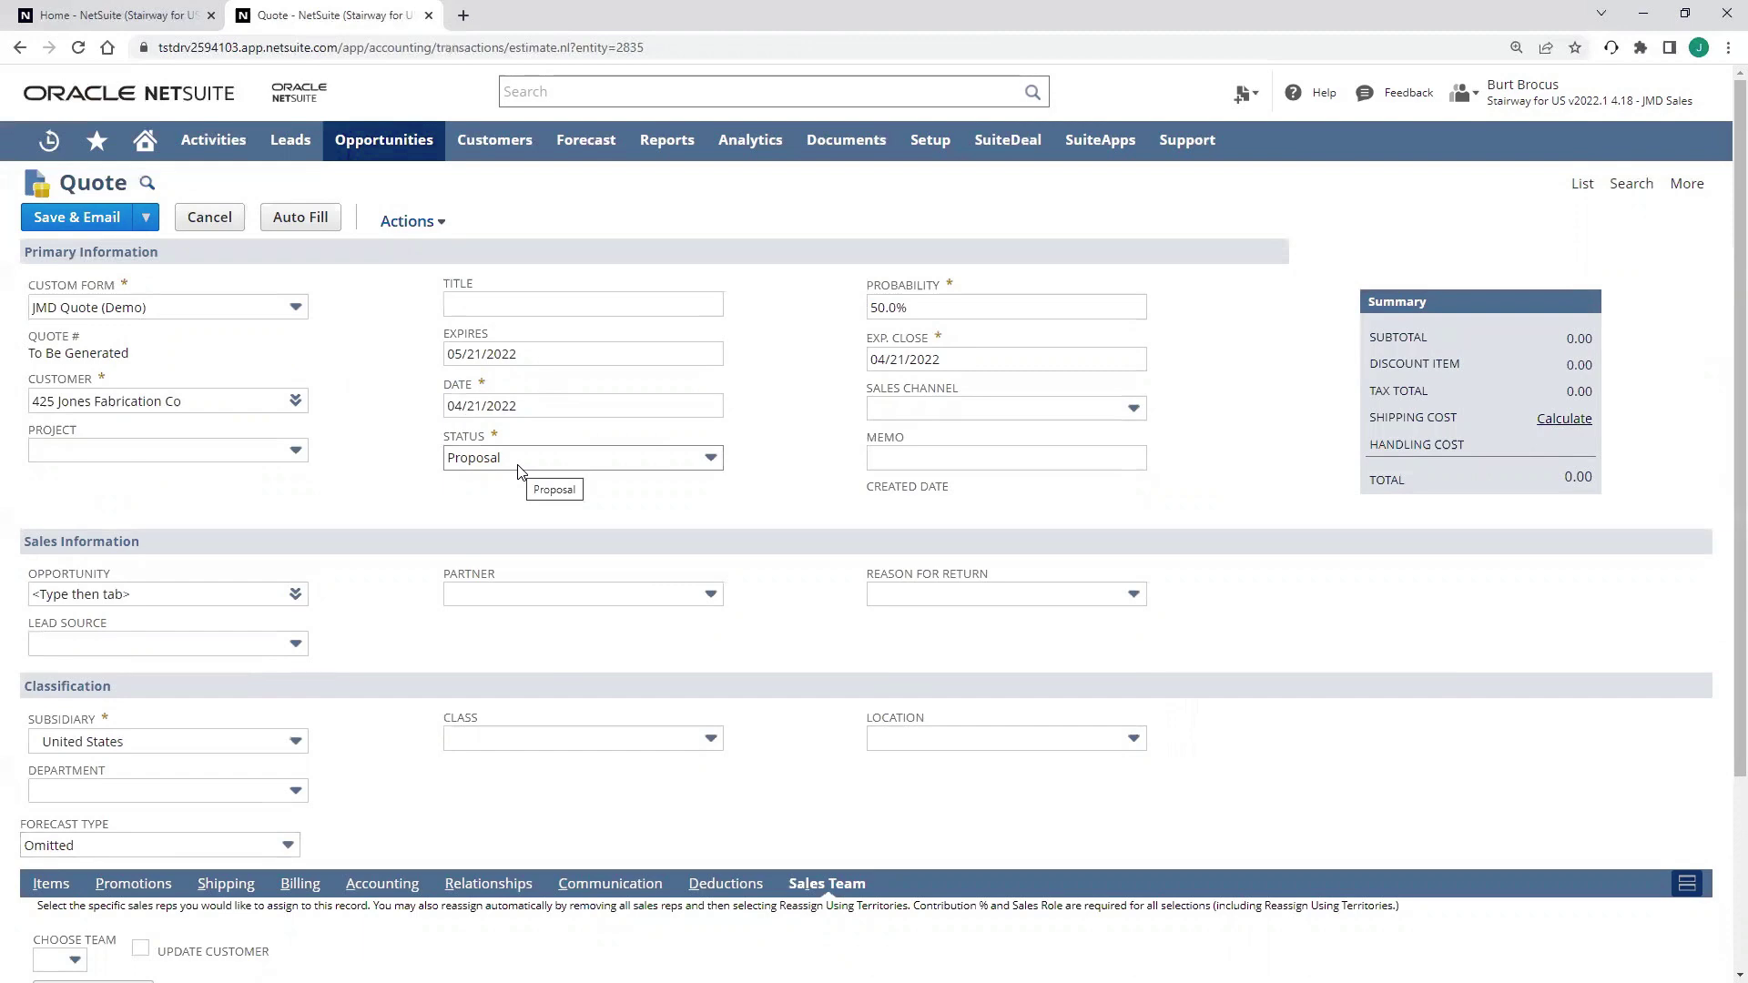
scroll(53, 839, "down", 2)
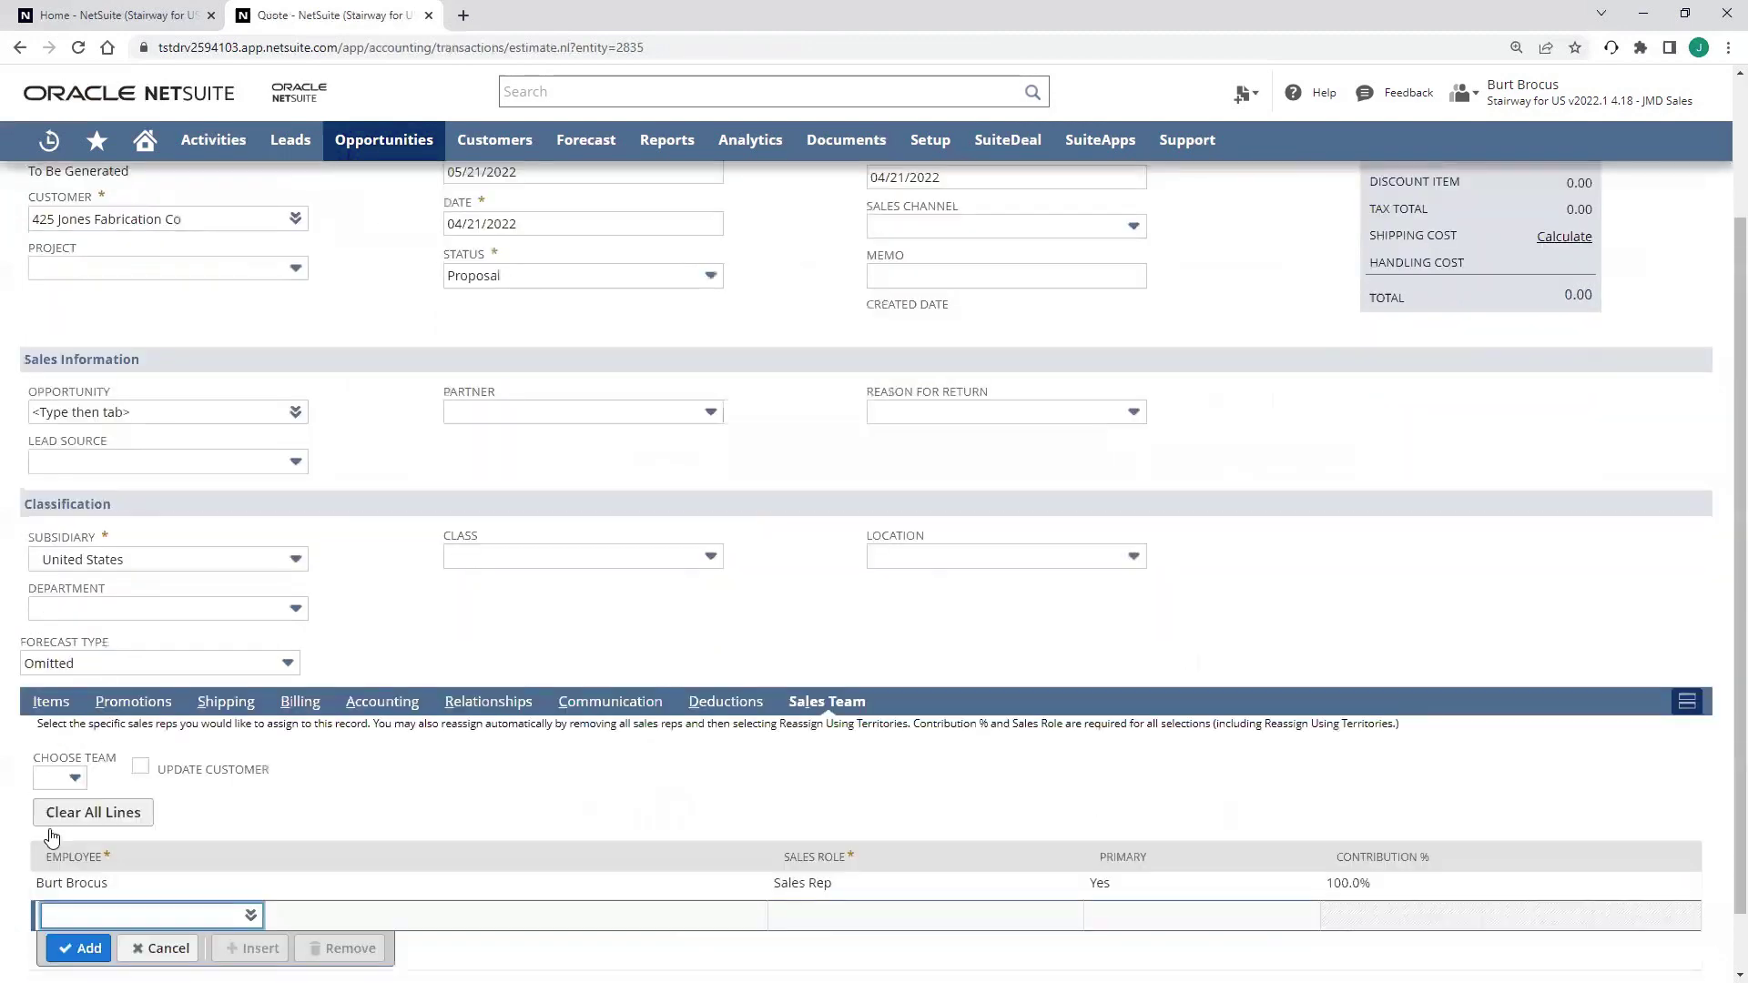
left_click(51, 703)
- Type 'filtra' and accept Filtration System 300 g/m as the item, quantity 1 at 12,500.00
type("filt")
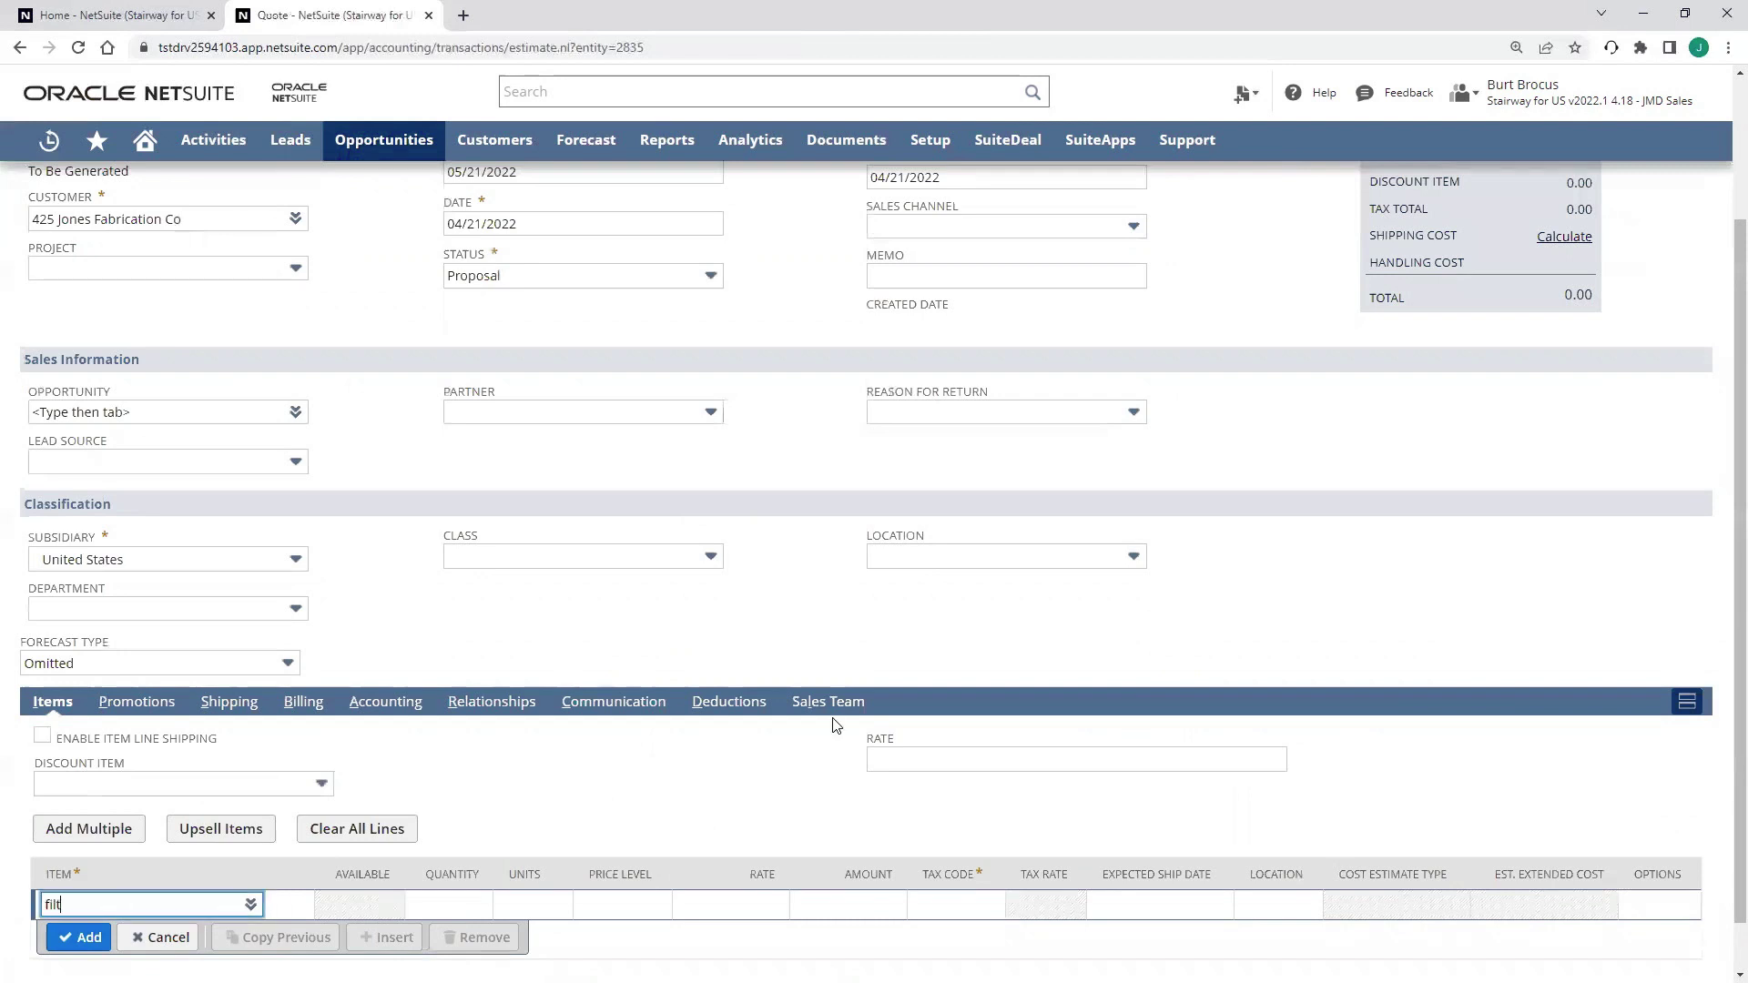
type("ra")
key("Tab")
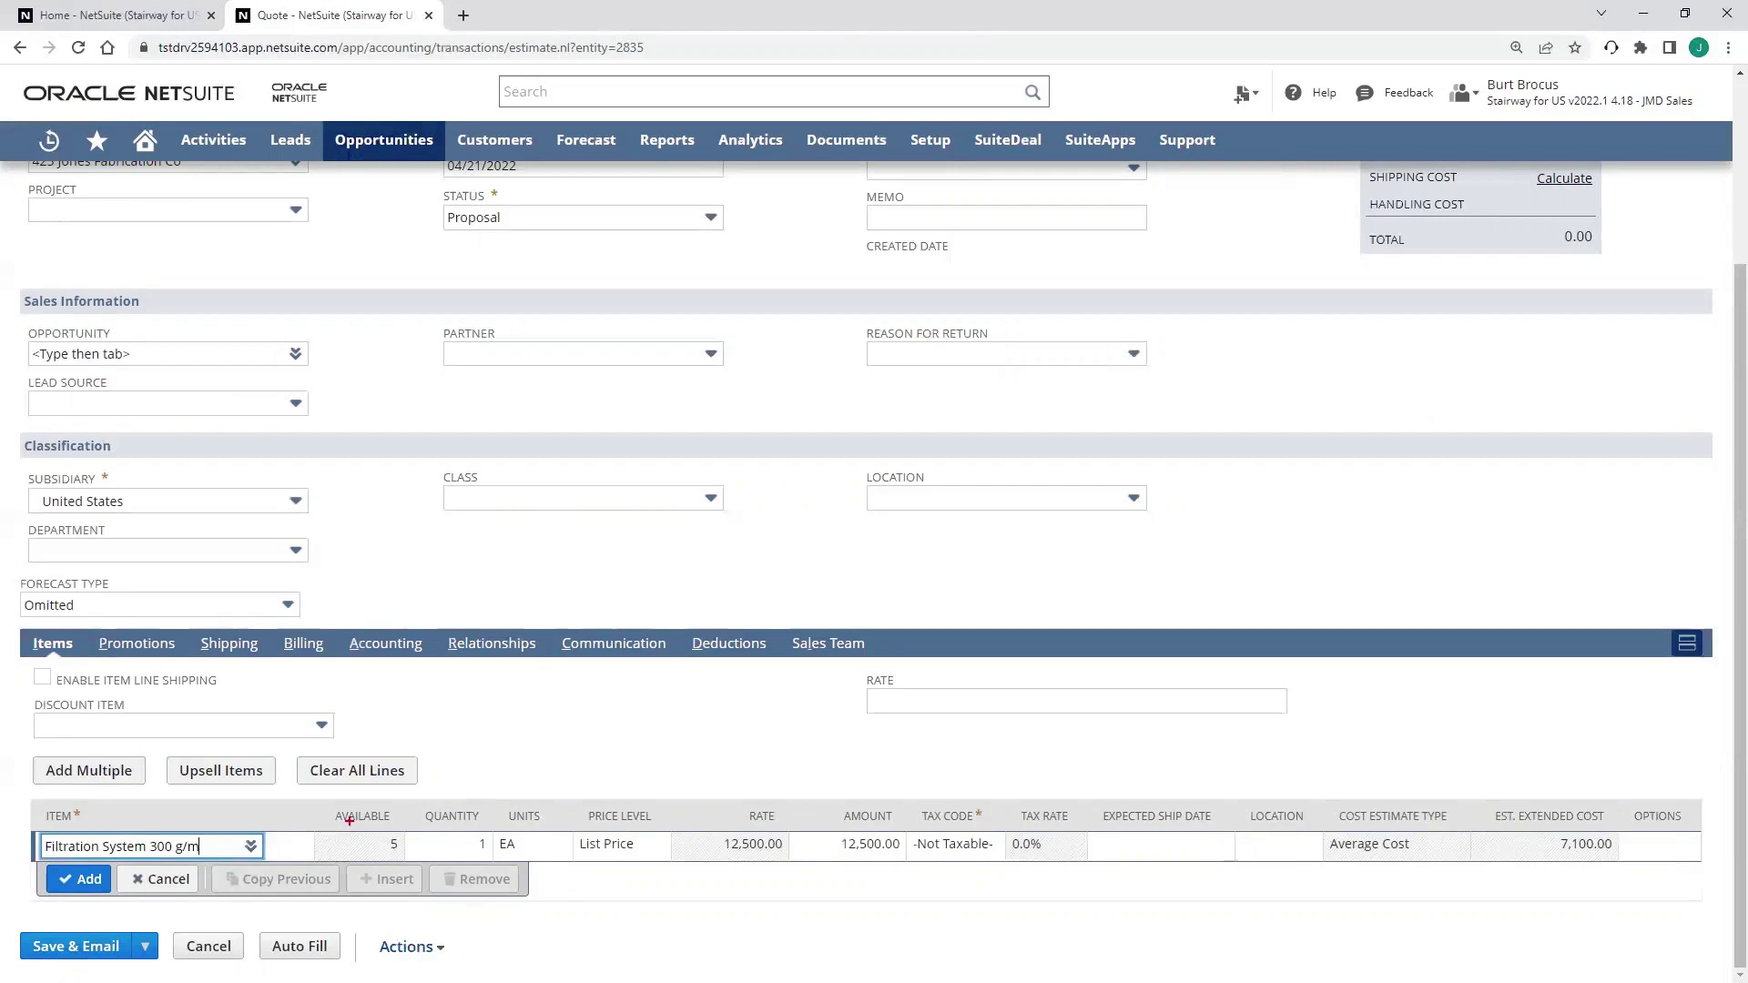
left_click_drag(315, 803, 493, 860)
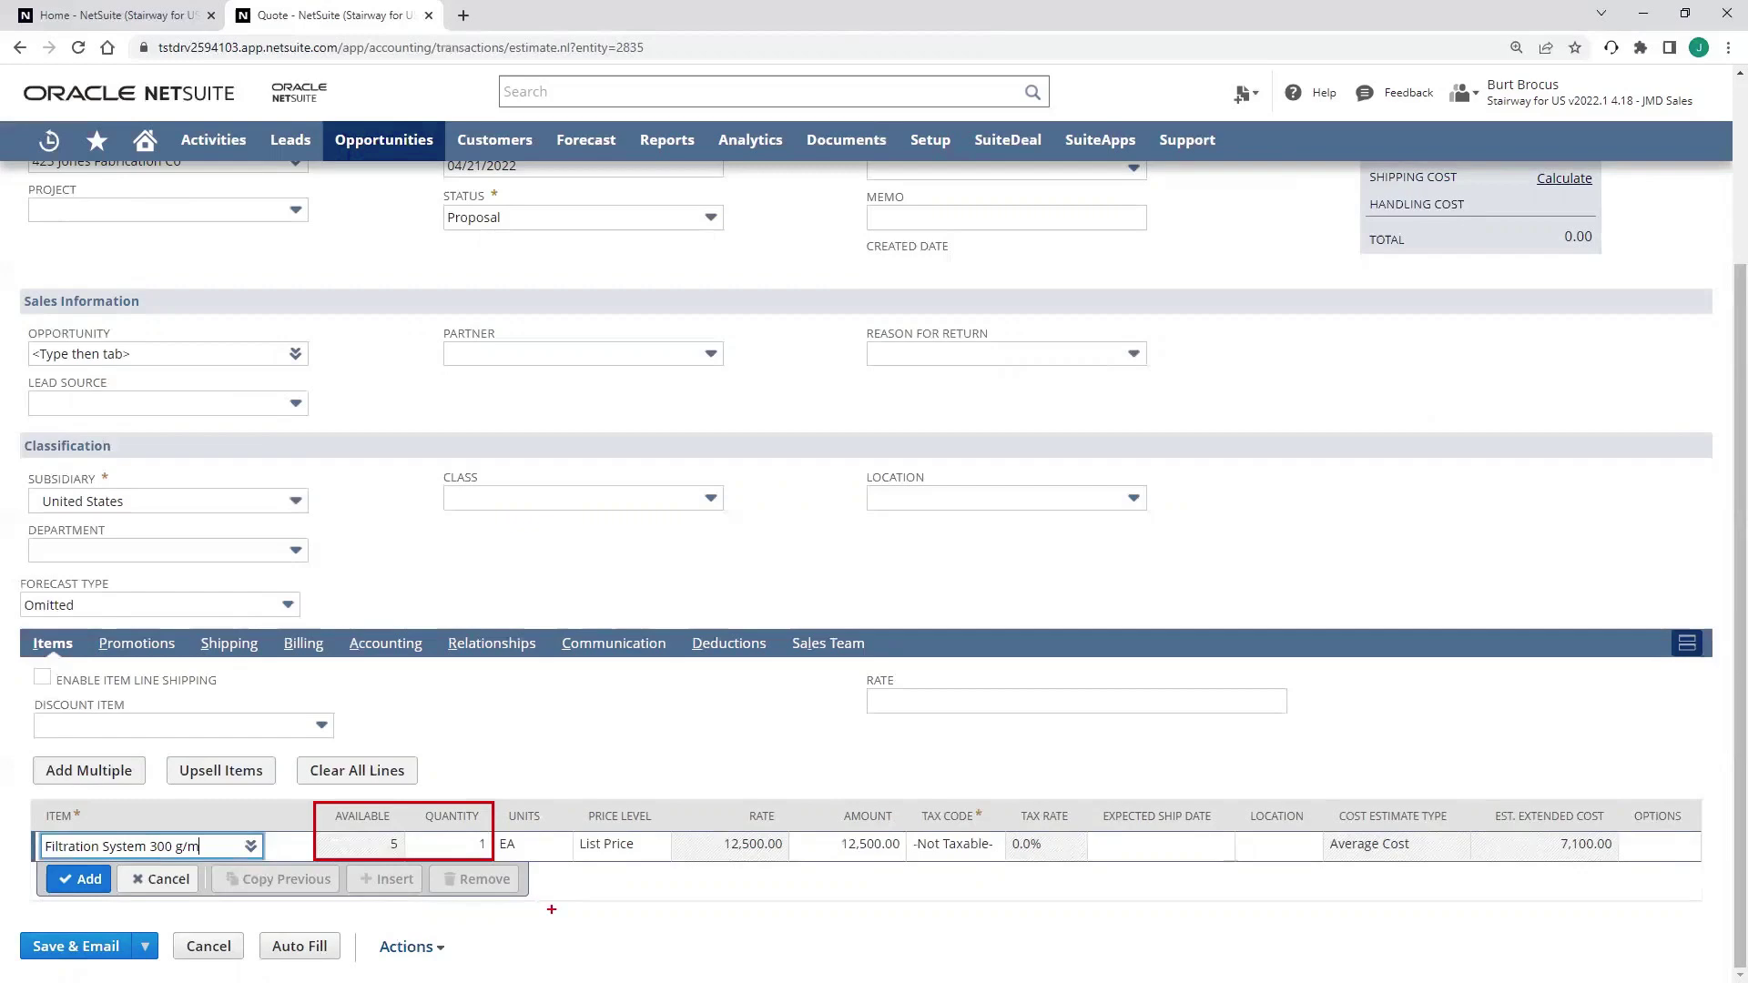
key("Escape")
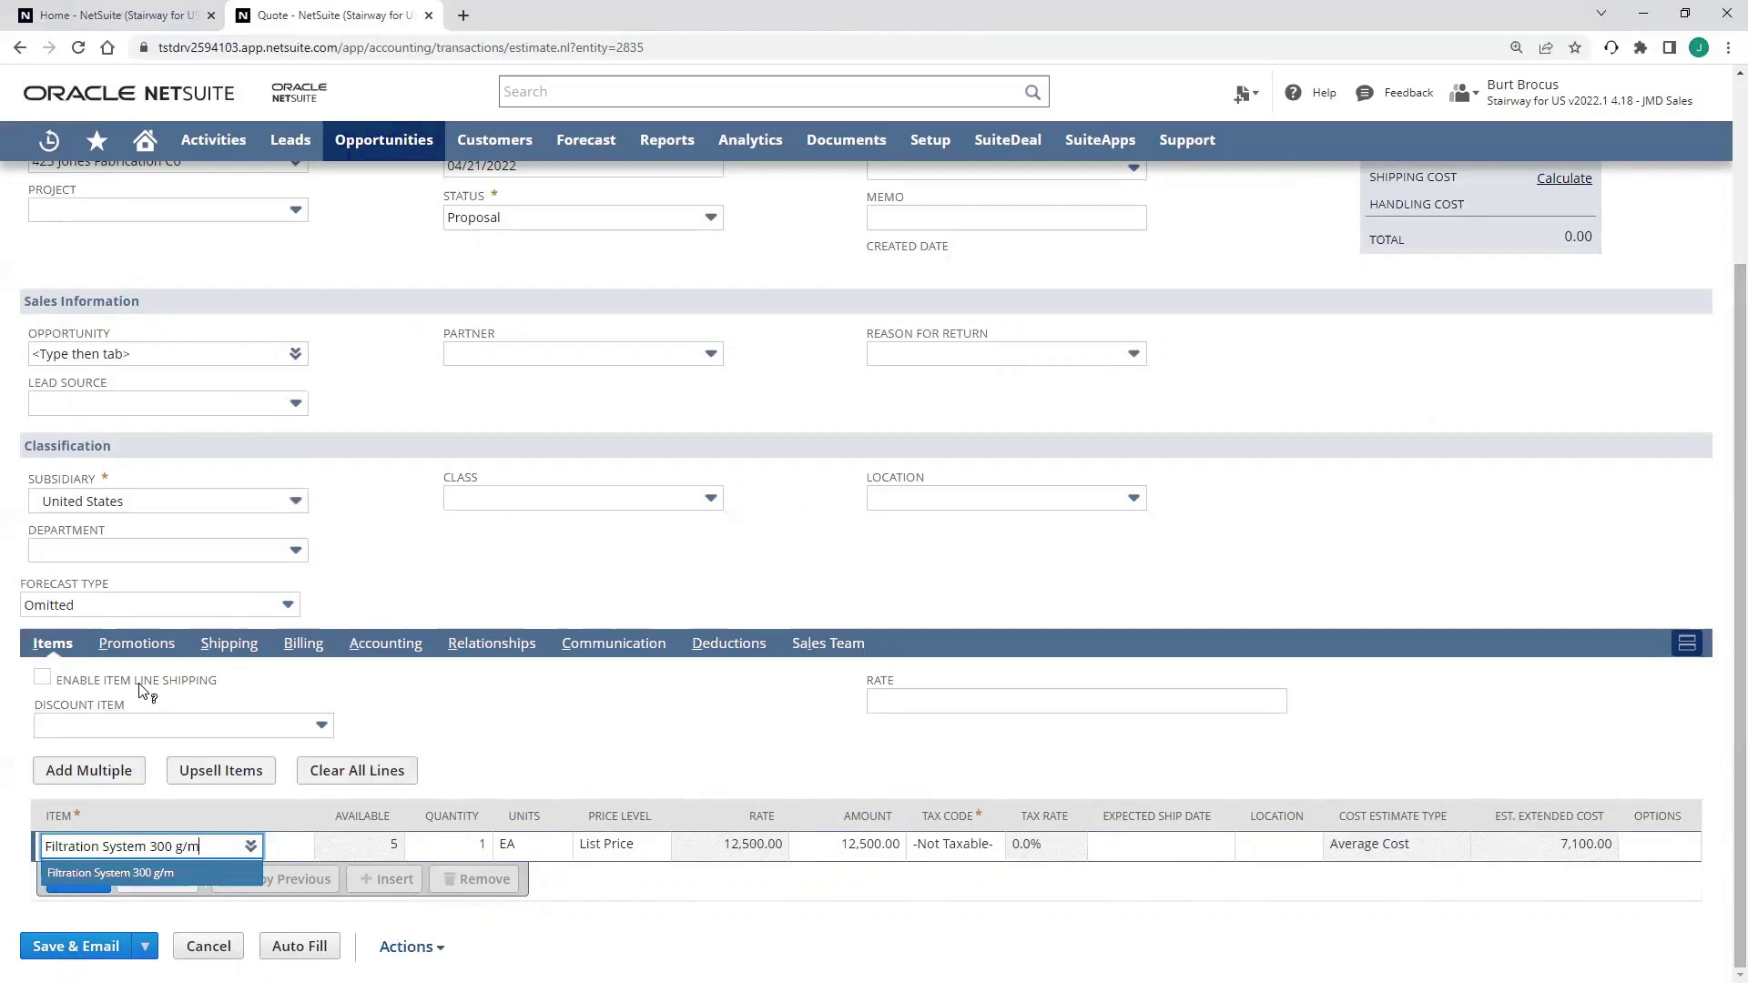
- On the Shipping subtab, keep UPS® Ground as the method and enter a shipping cost of 7
left_click(232, 646)
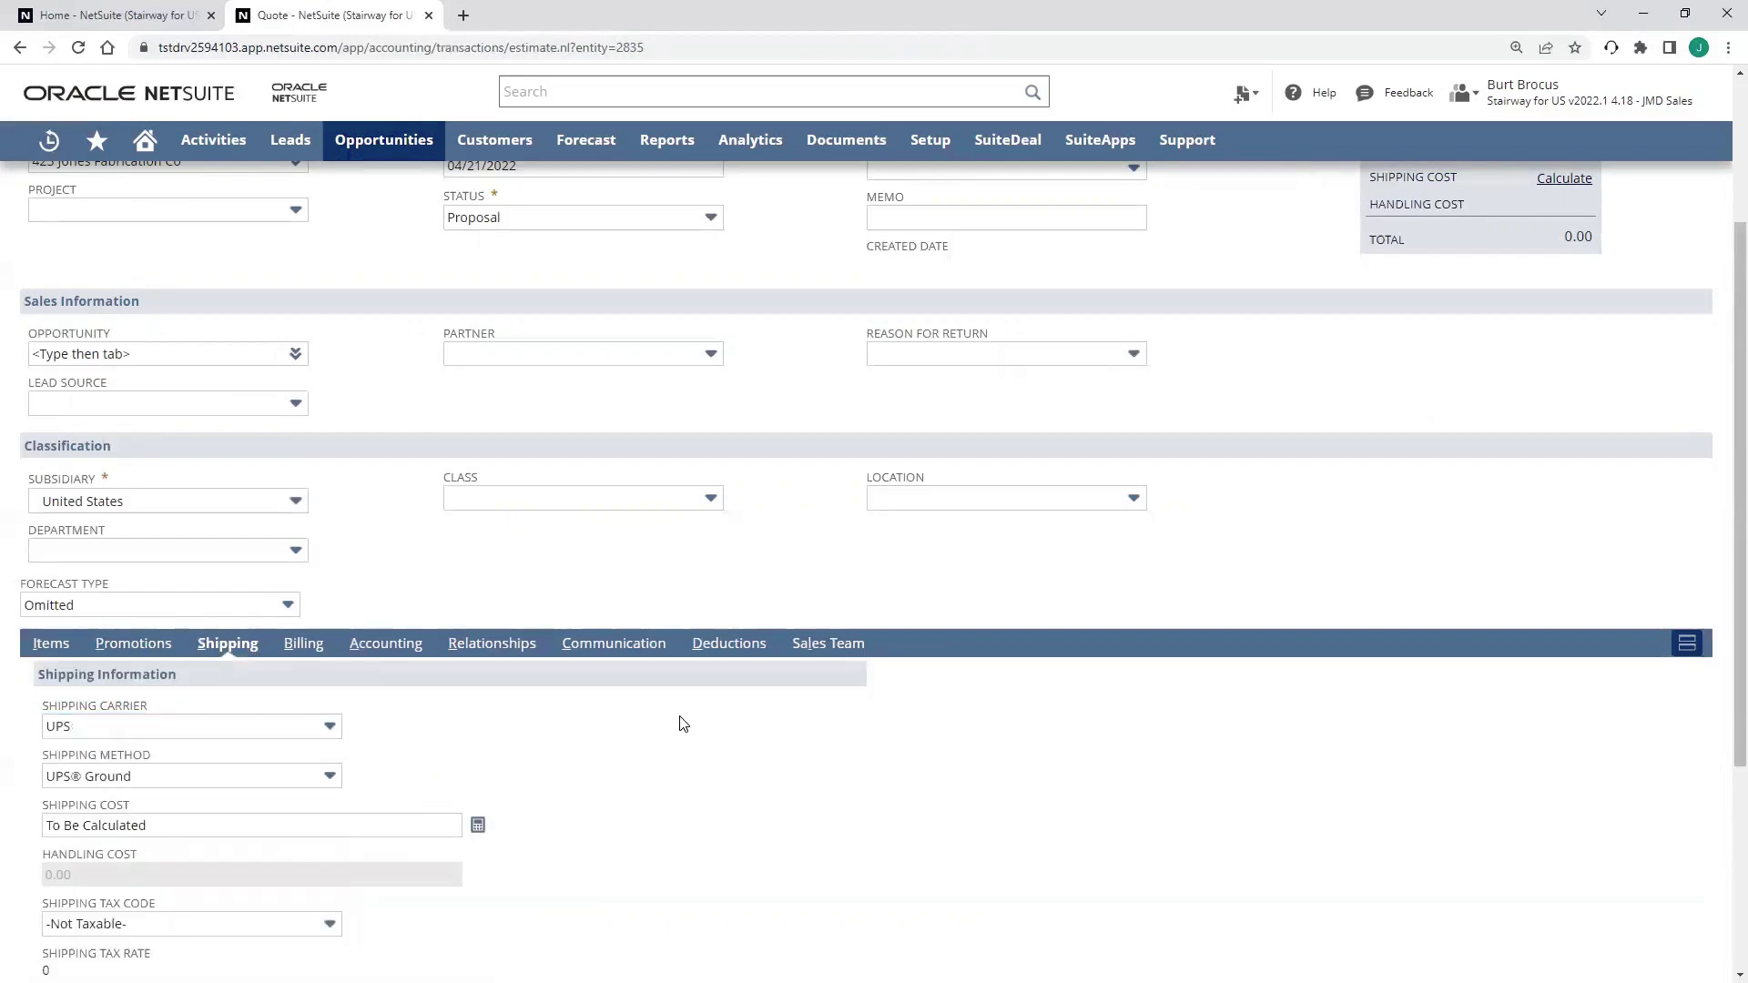
scroll(679, 722, "down", 1)
left_click(182, 683)
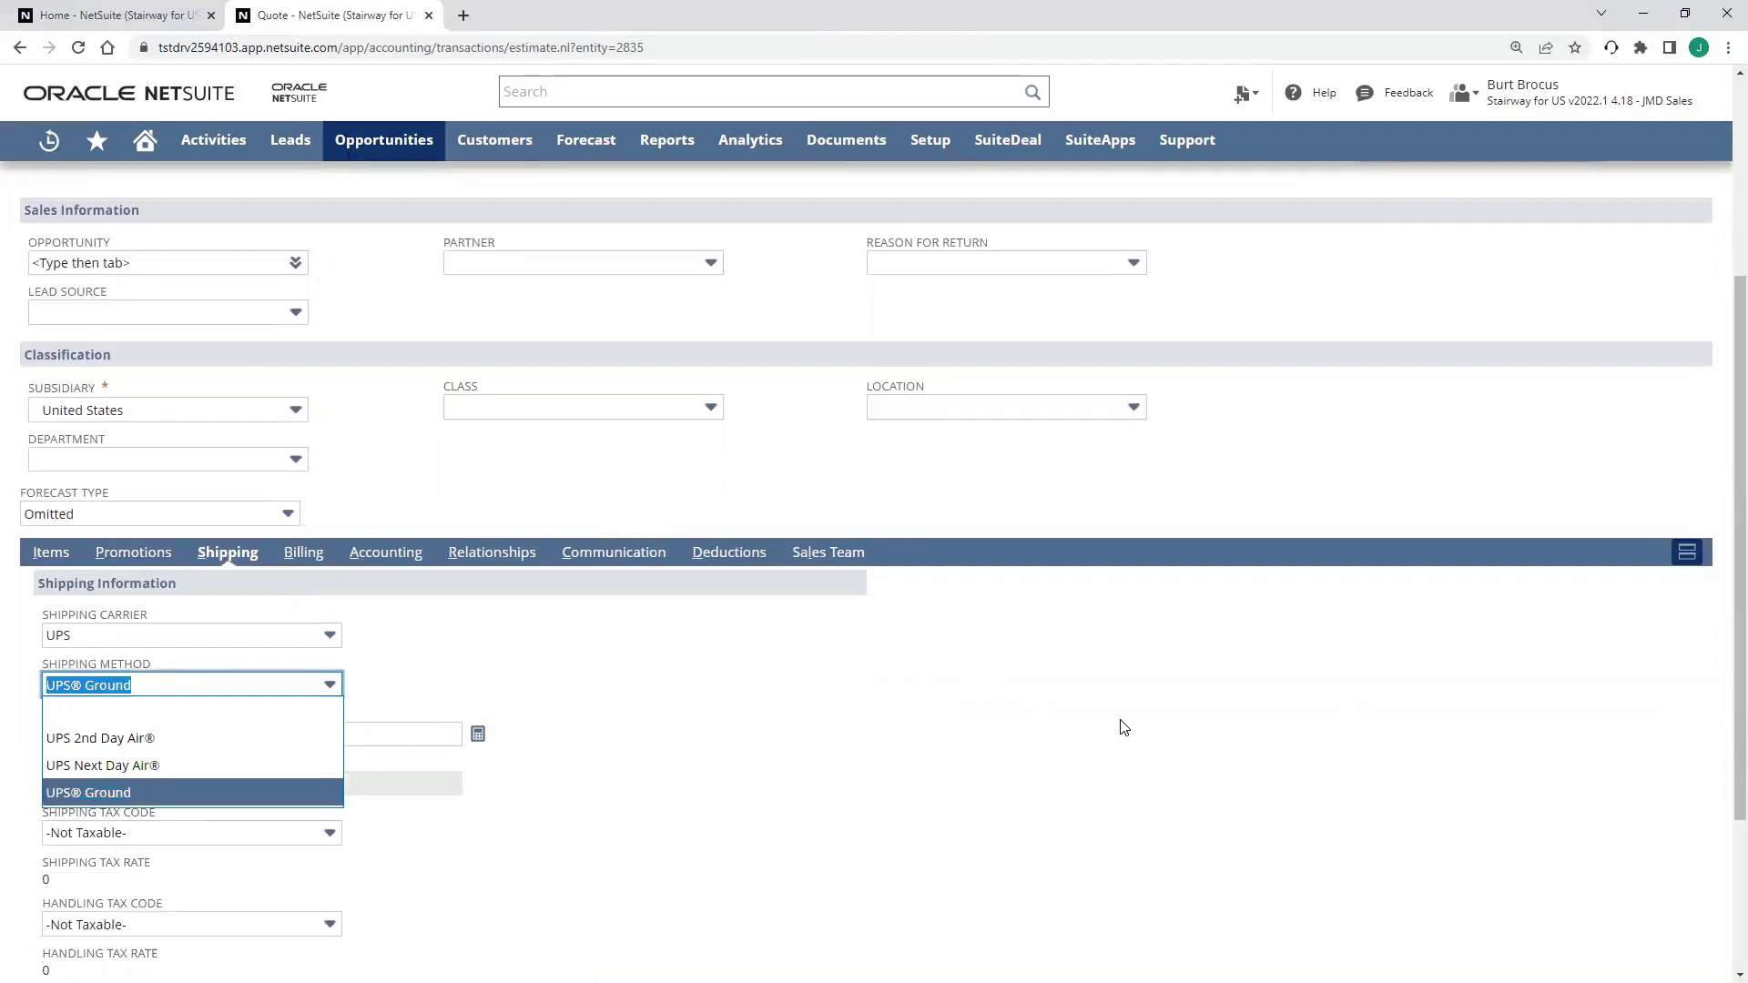
left_click(983, 769)
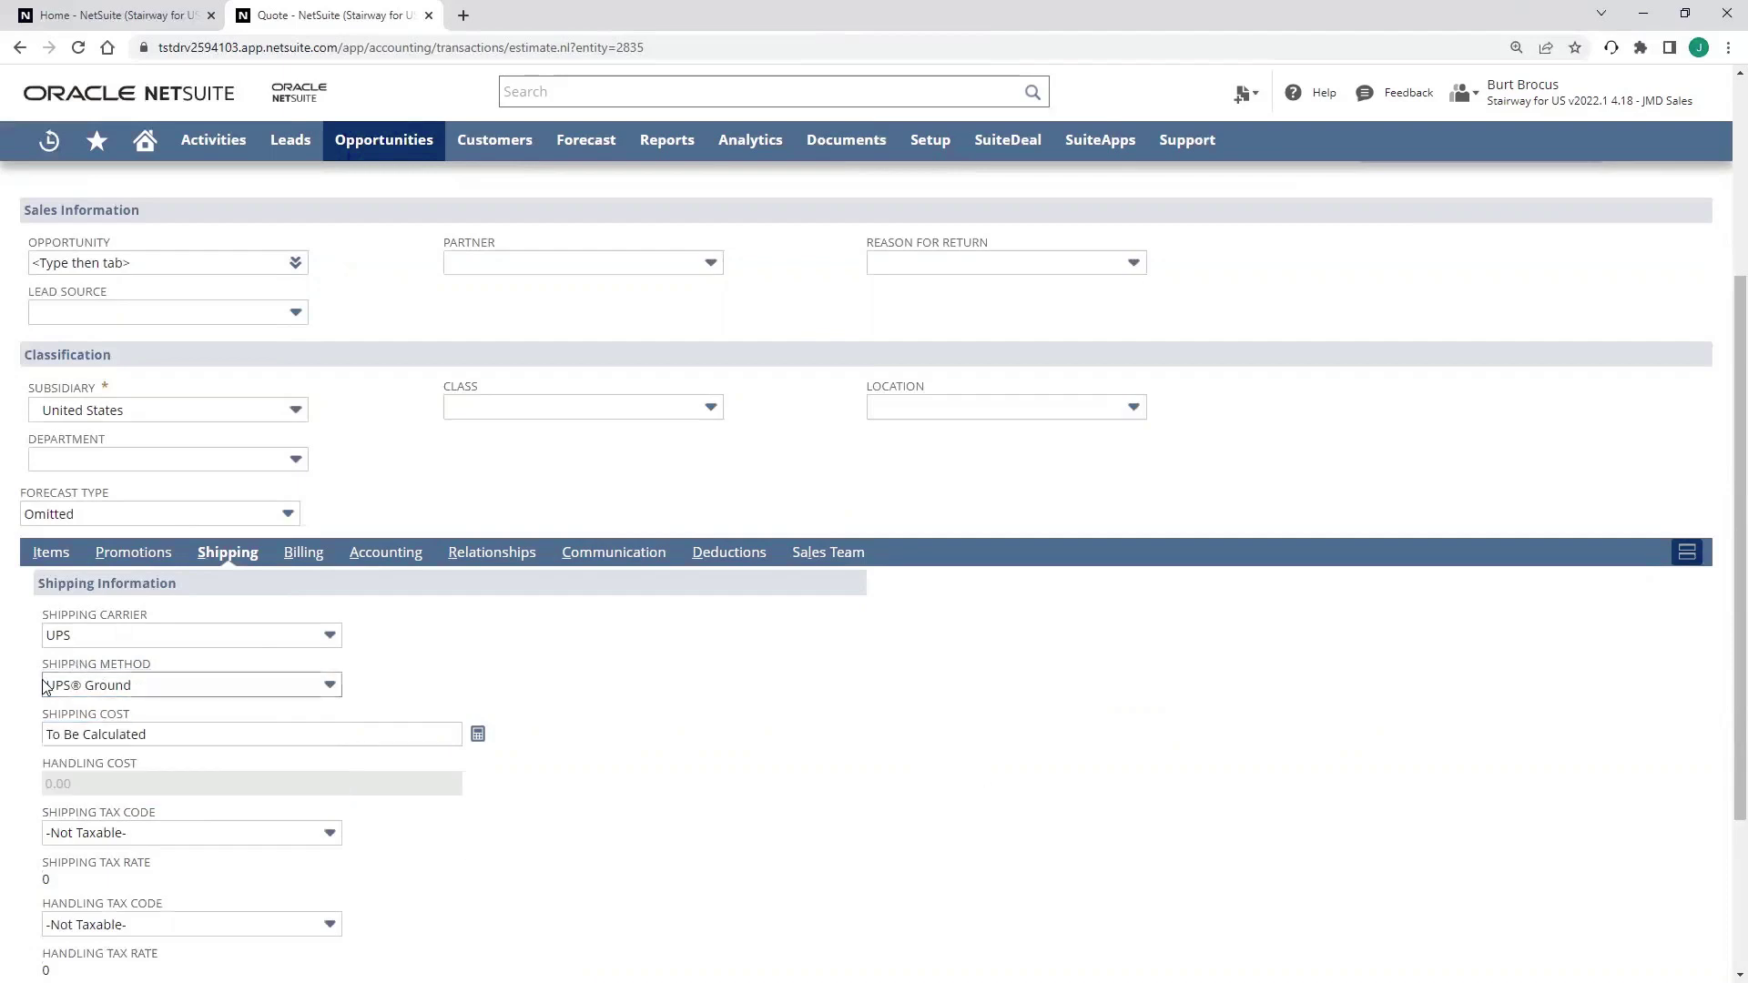
left_click(169, 742)
type("7")
left_click(874, 719)
scroll(317, 258, "up", 4)
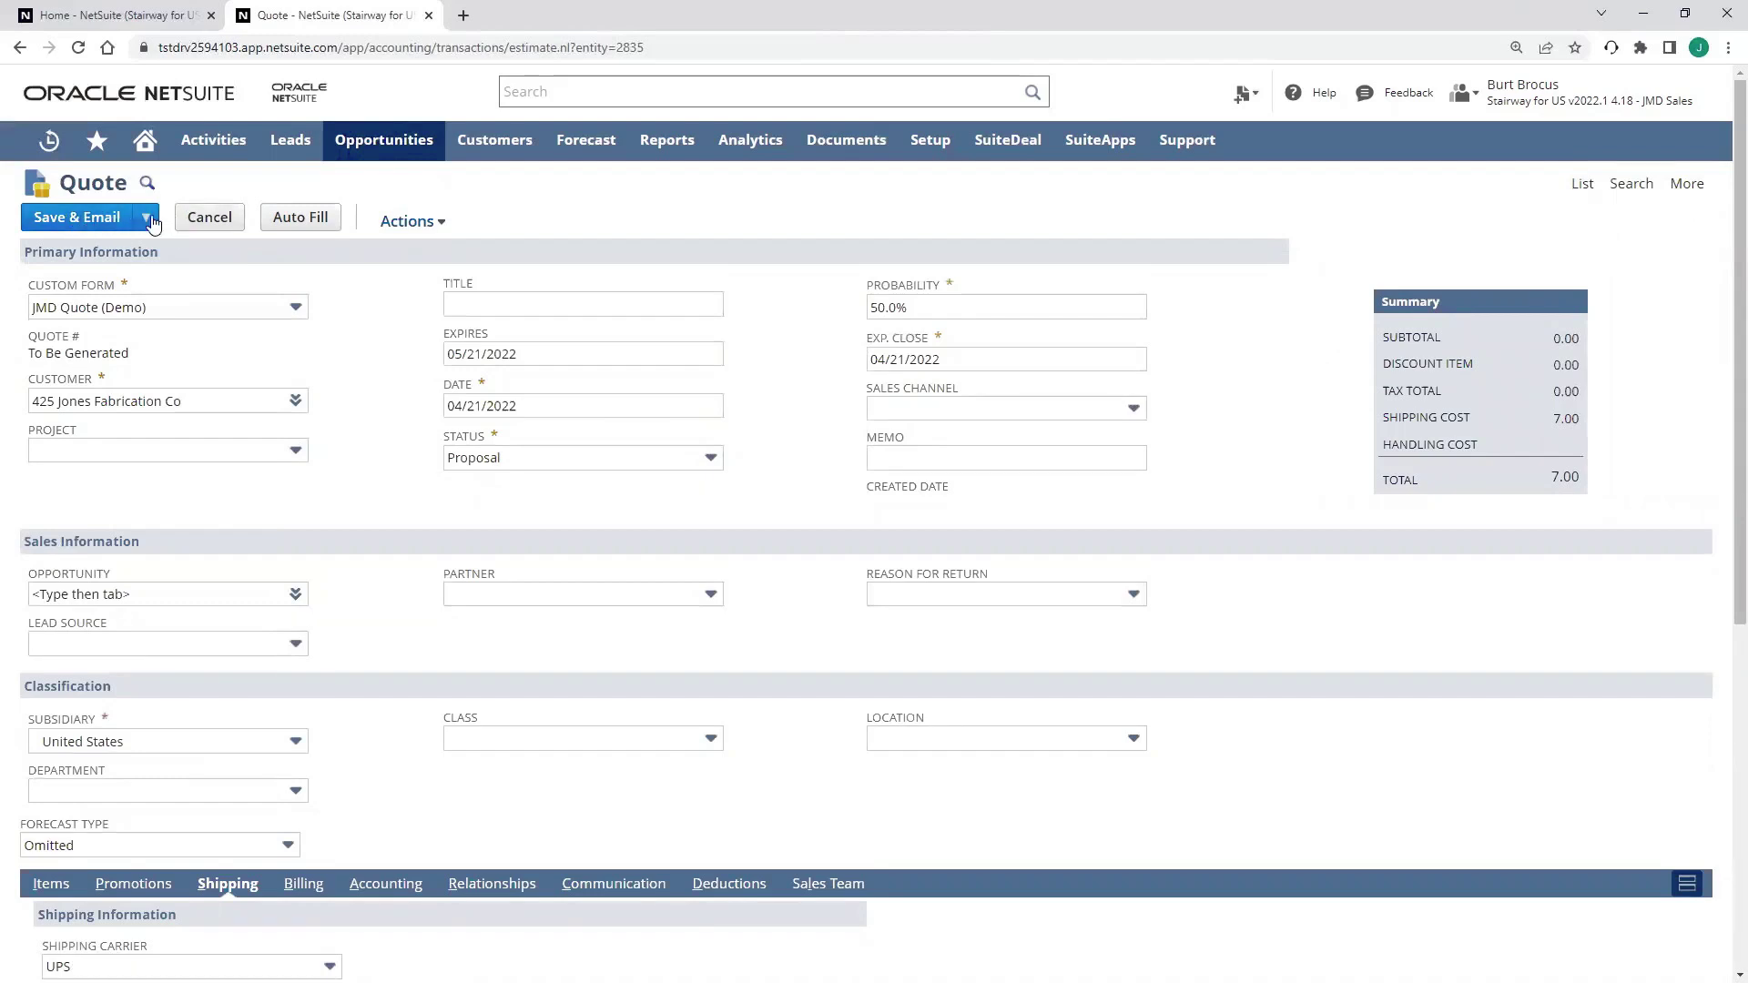
- Save the 12,507.00 quote using Save from the Save & Email dropdown
mouse_move(146, 228)
left_click(78, 245)
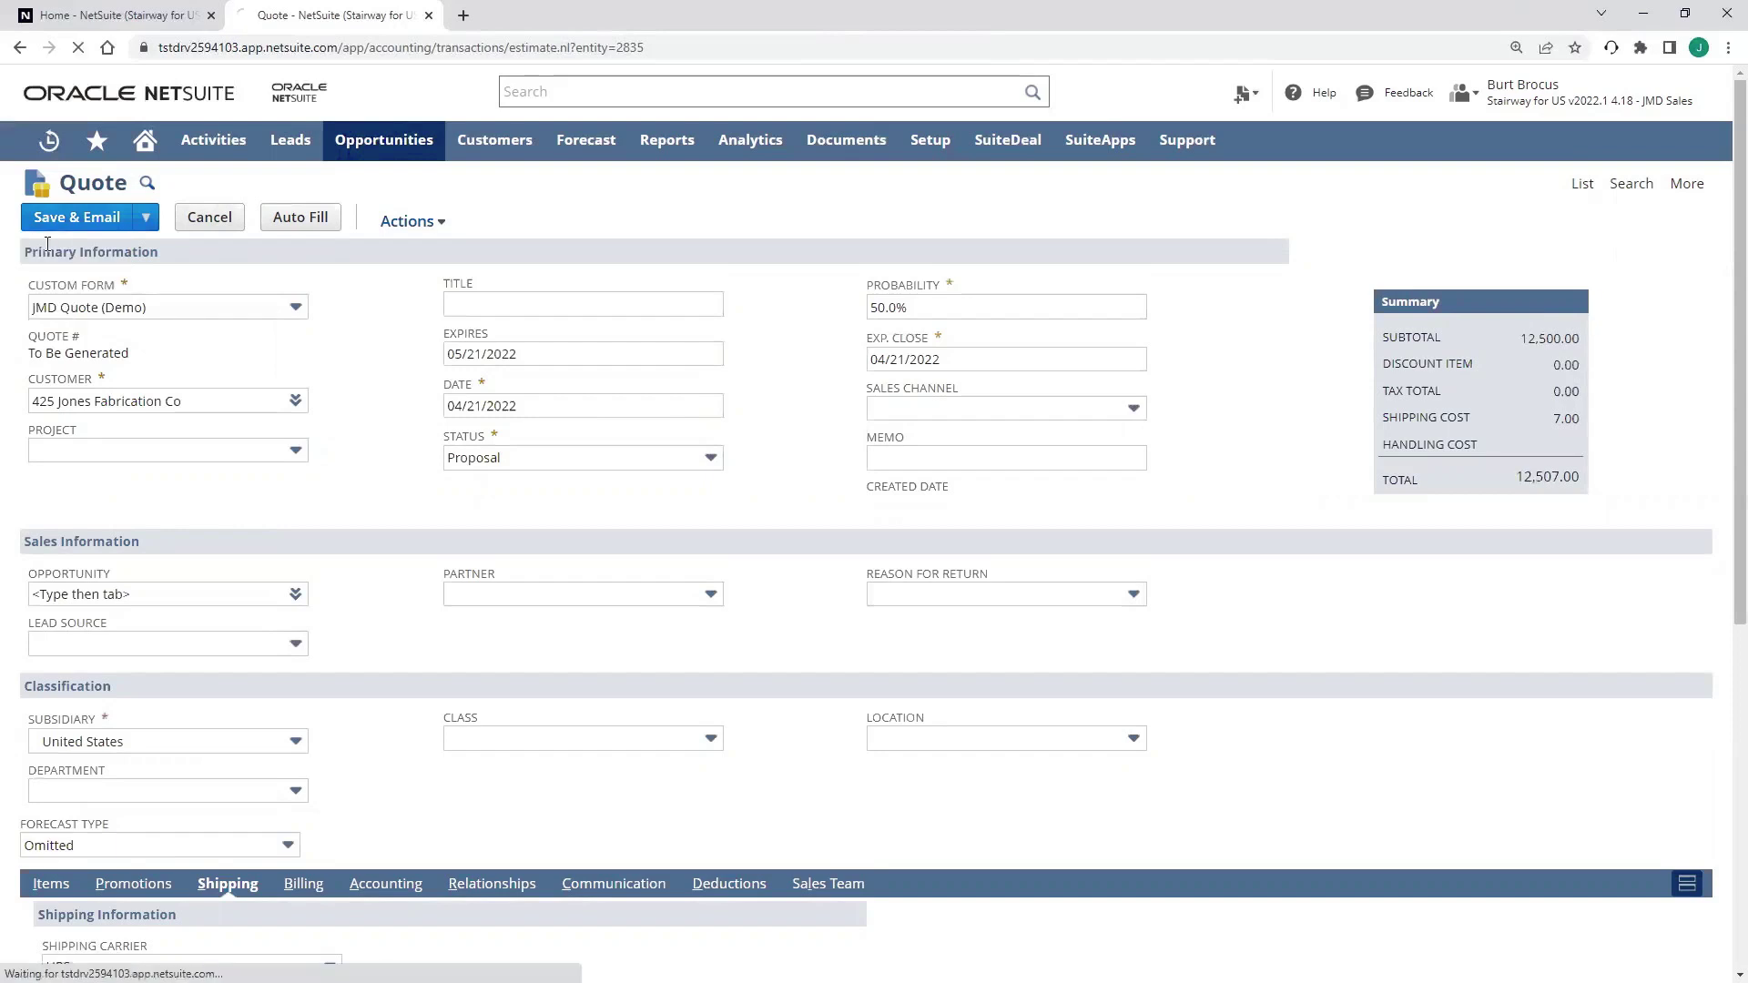